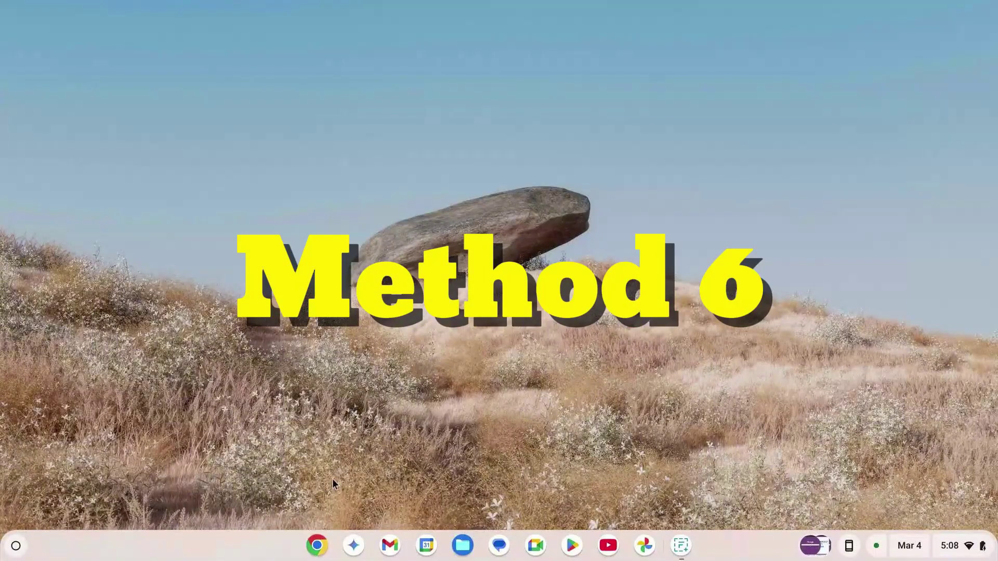
- Open the gd7playz.blogspot.com/2025/03/y9.html blog post in a new Chrome window
click(317, 545)
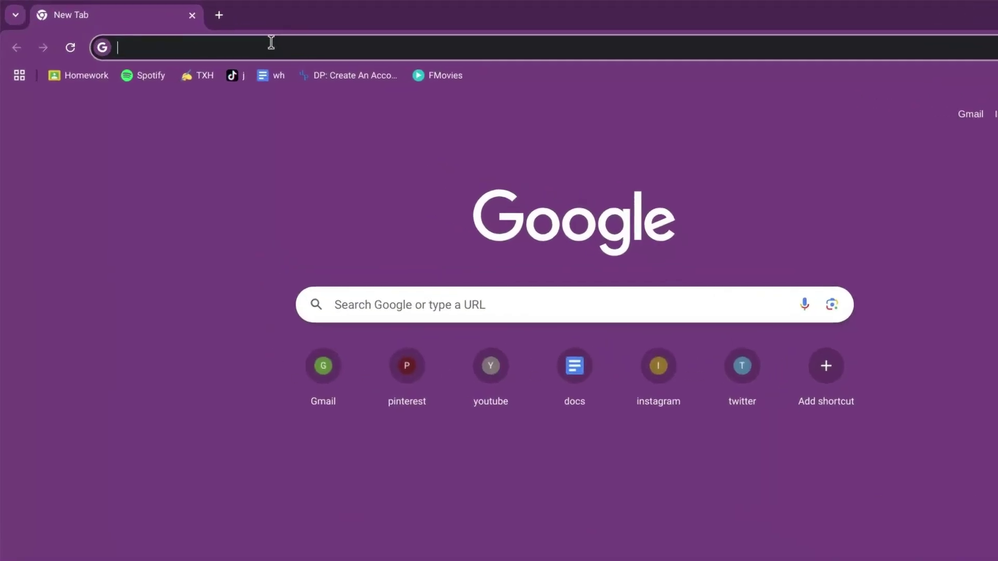
text(gd7pl)
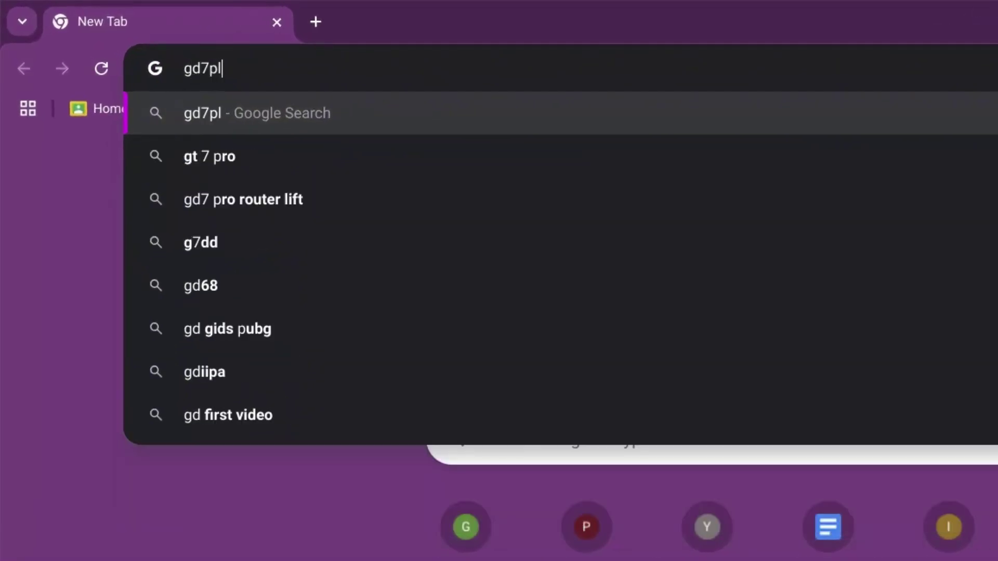
text(ayz.blog)
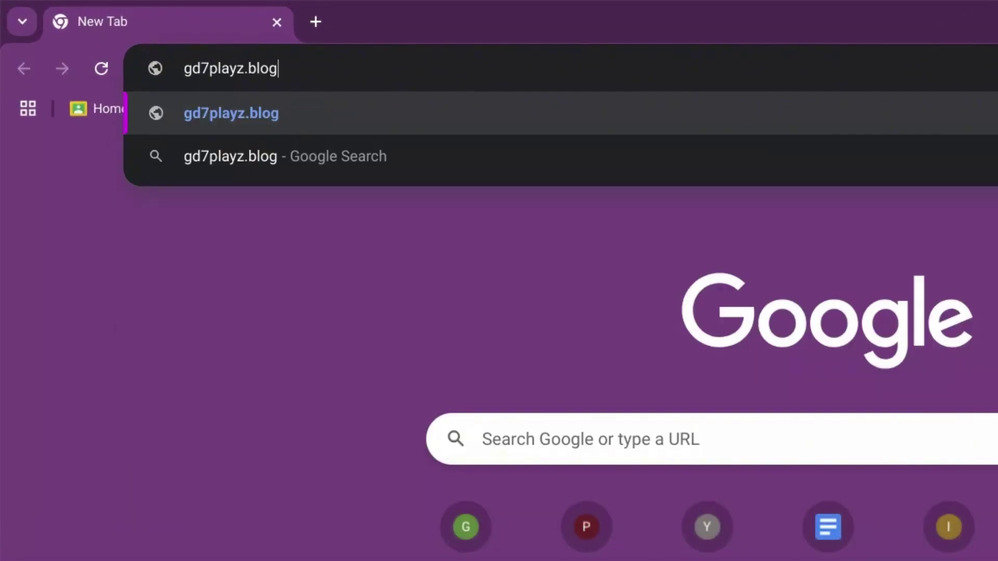
text(spot.)
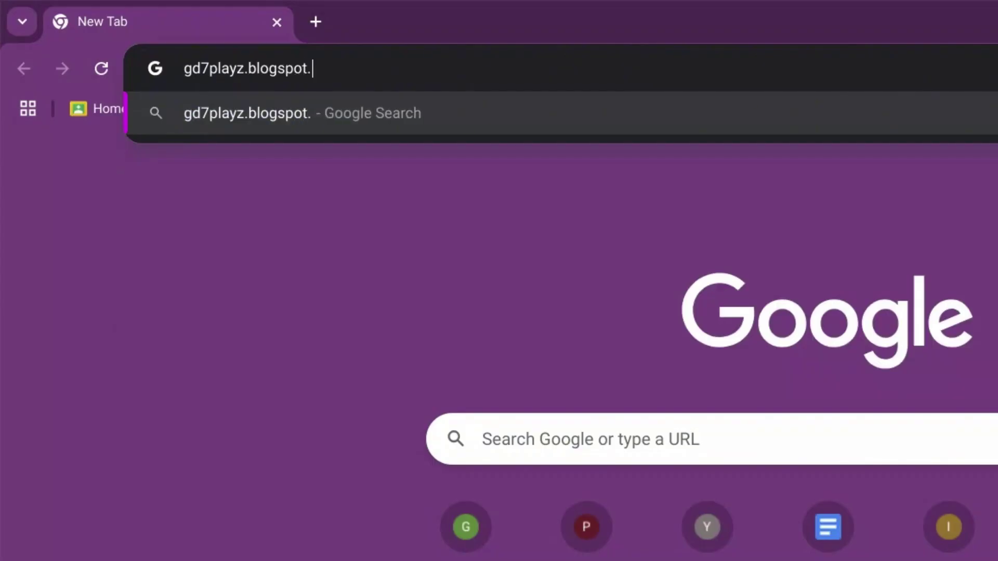
text(com/202)
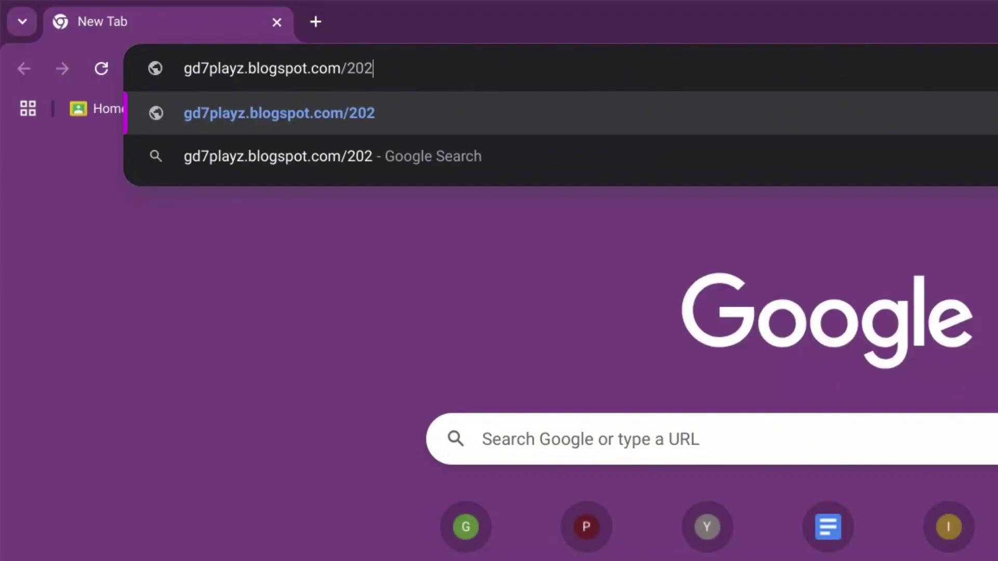
text(5/03/y9.ht)
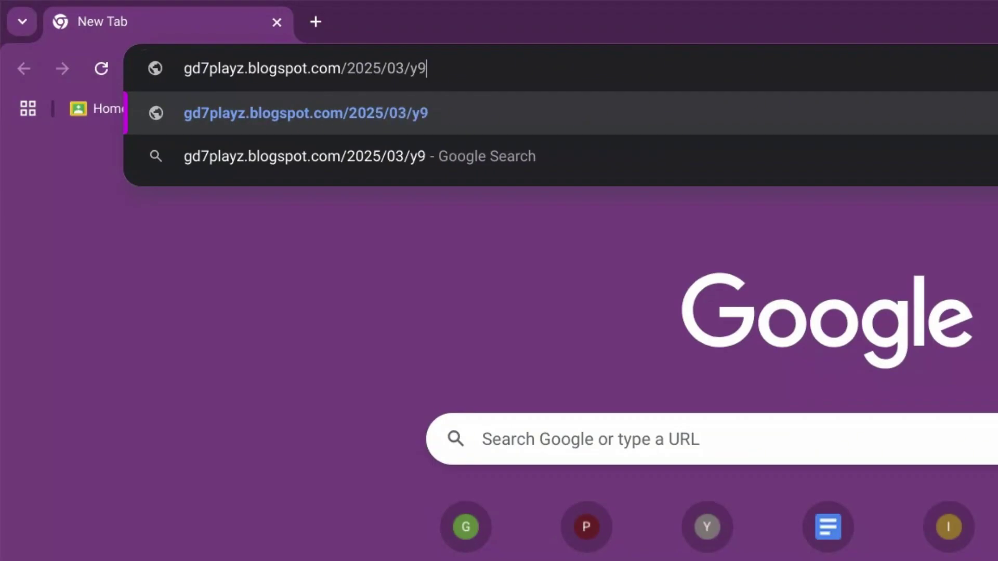
text(ml)
key(Return)
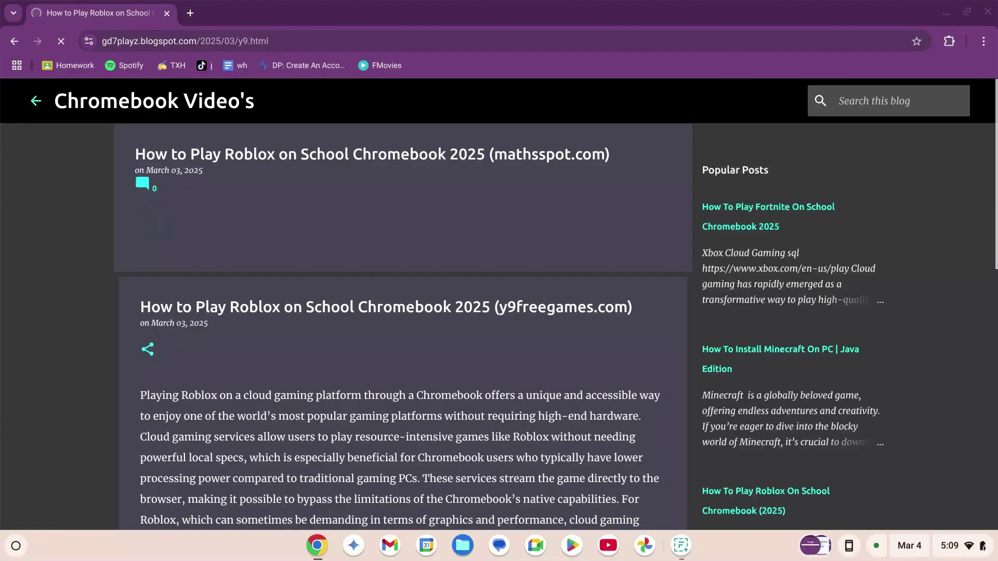
- Copy y9freegames.com from the post and load it in a new tab
scroll(311, 249, down, 5)
scroll(323, 271, down, 5)
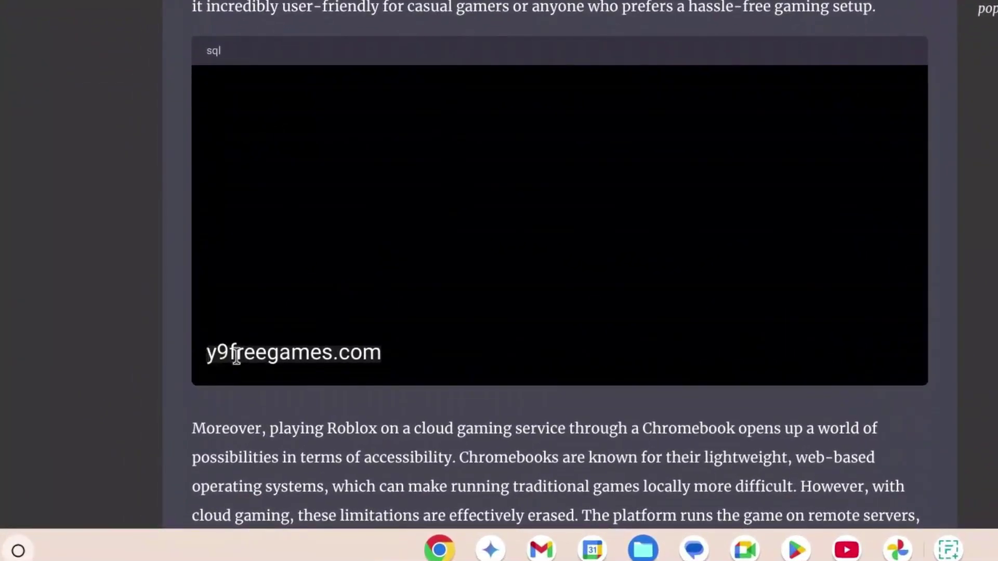
drag(150, 405, 285, 408)
key(ctrl+c)
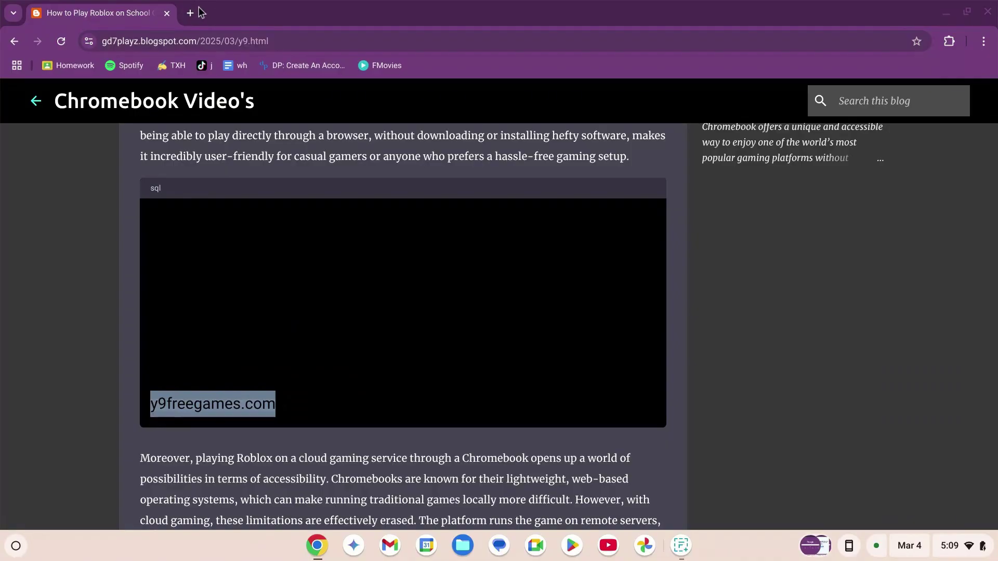
click(196, 14)
key(ctrl+v)
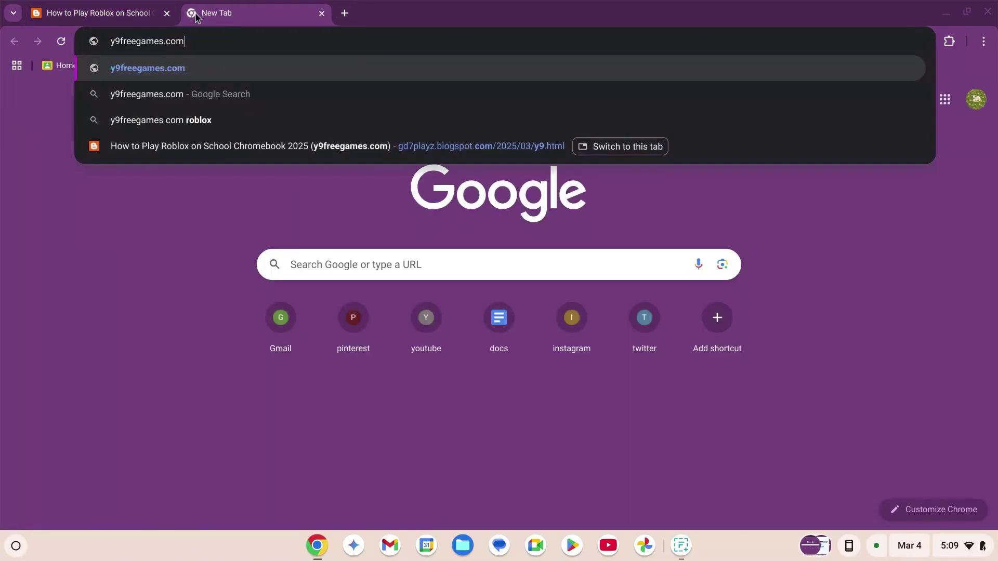
key(Return)
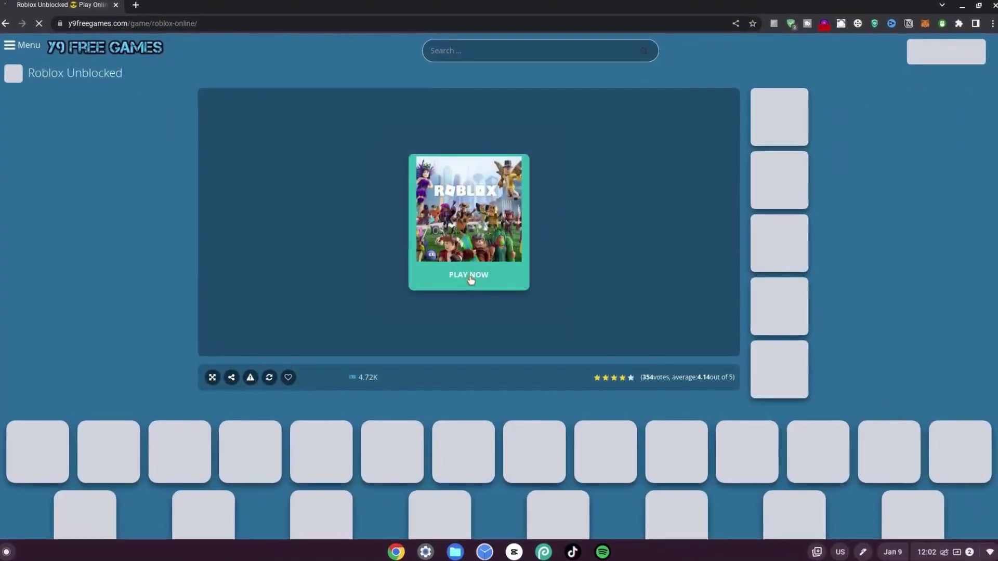
- Play Roblox from Y9 Free Games in a now.gg window and maximize it to the Roblox Home page
click(470, 277)
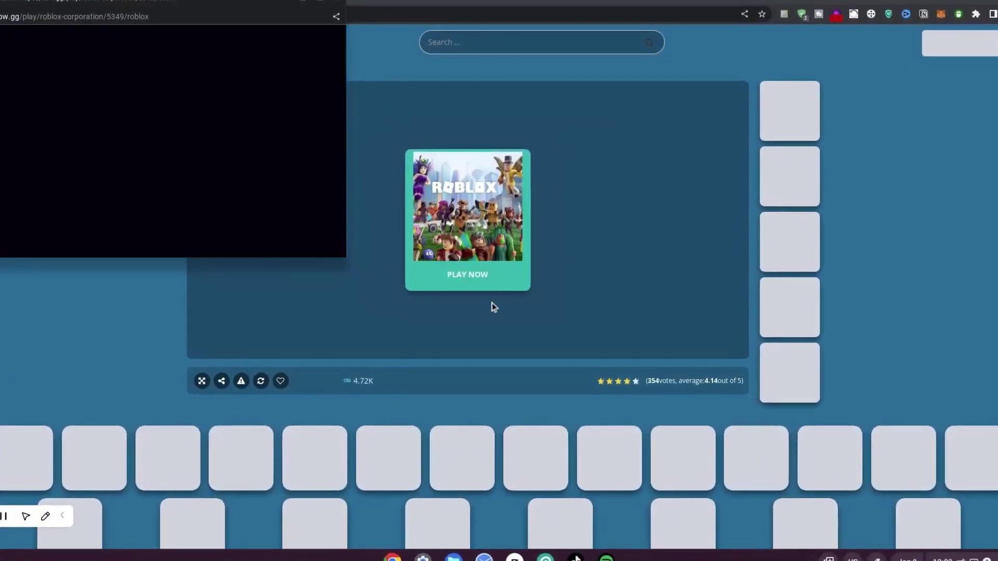
click(320, 4)
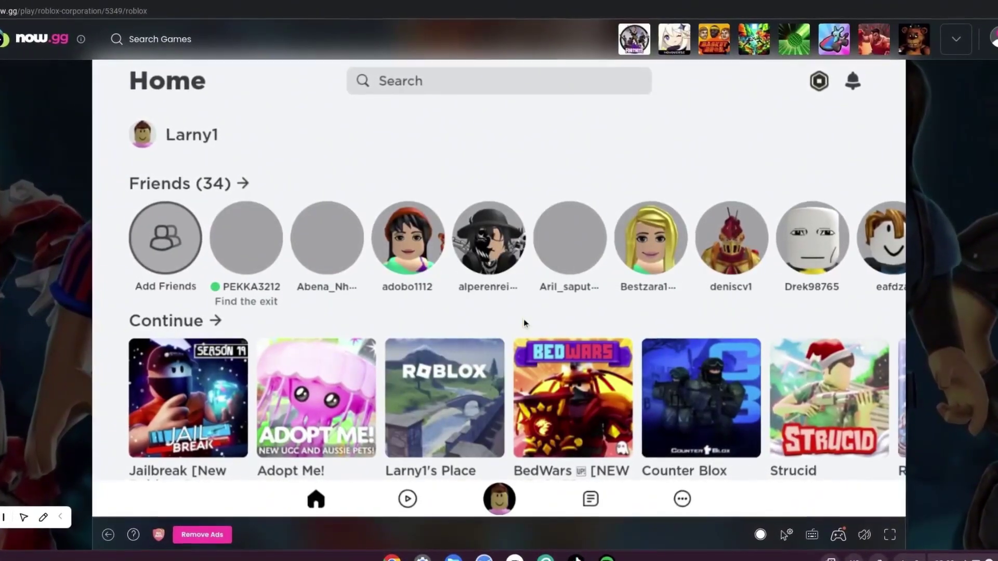
scroll(523, 319, down, 1)
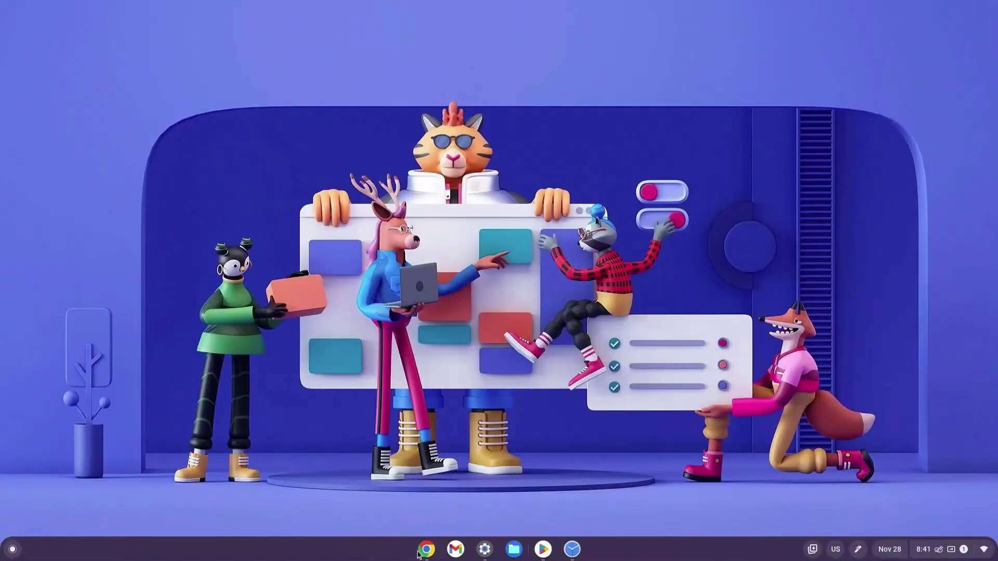
- Google 'apk mirror' in a new Chrome window and open the APKMirror result
click(425, 552)
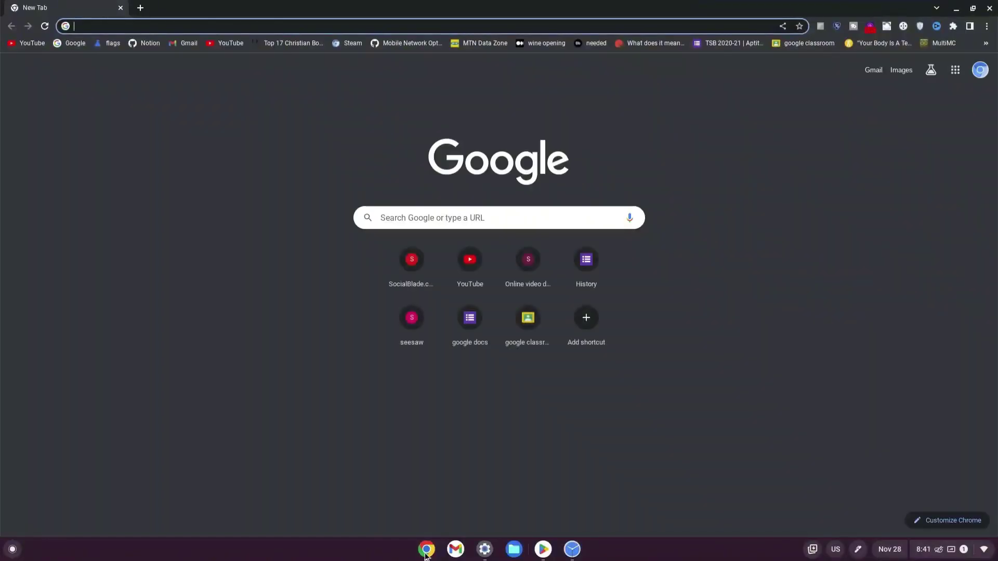
text(apk m)
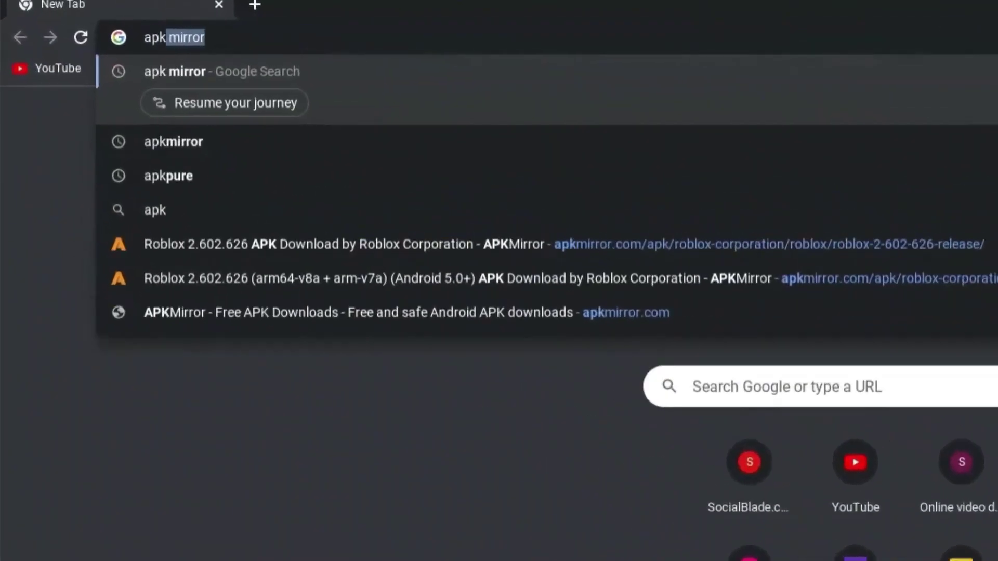
text(irror)
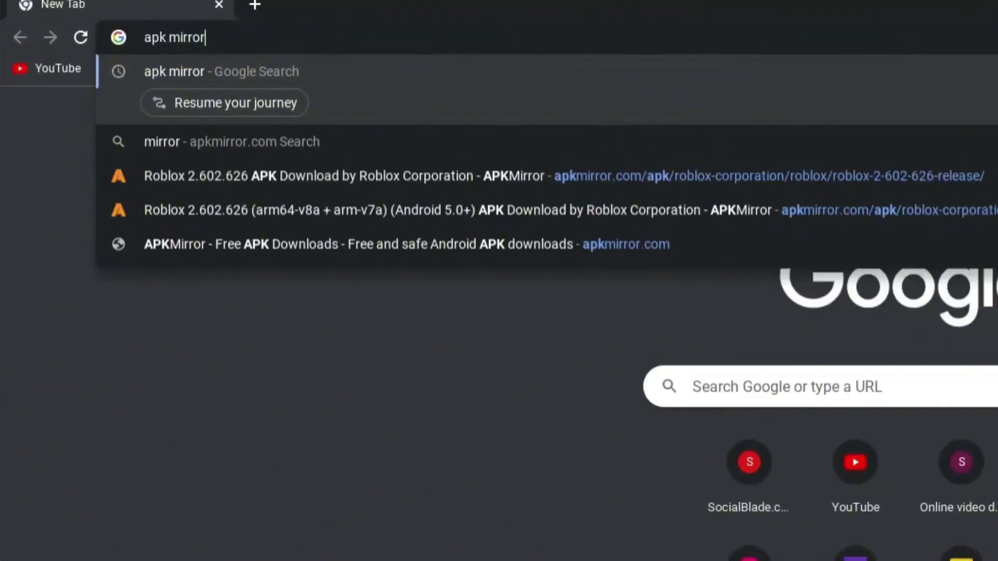
key(Return)
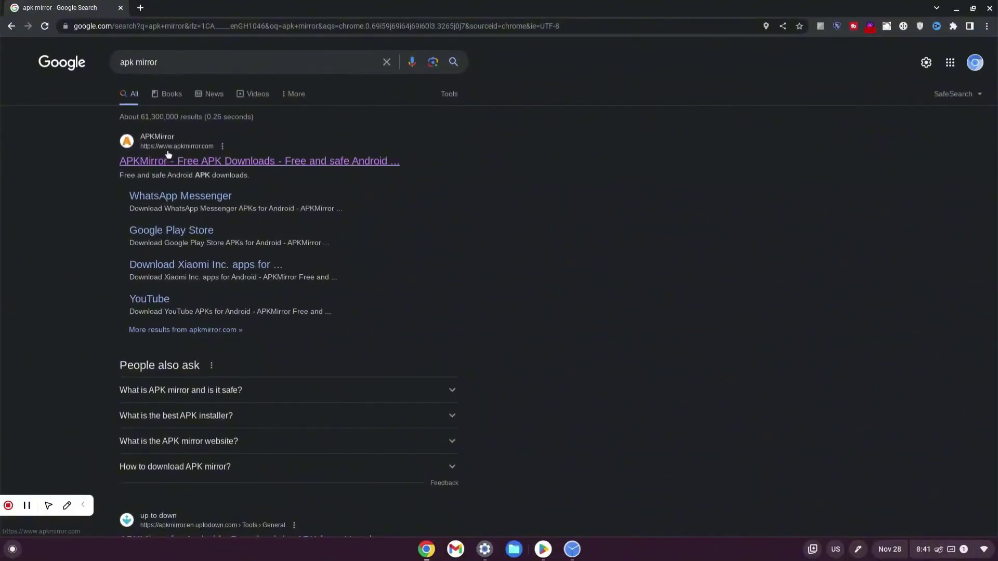
click(251, 163)
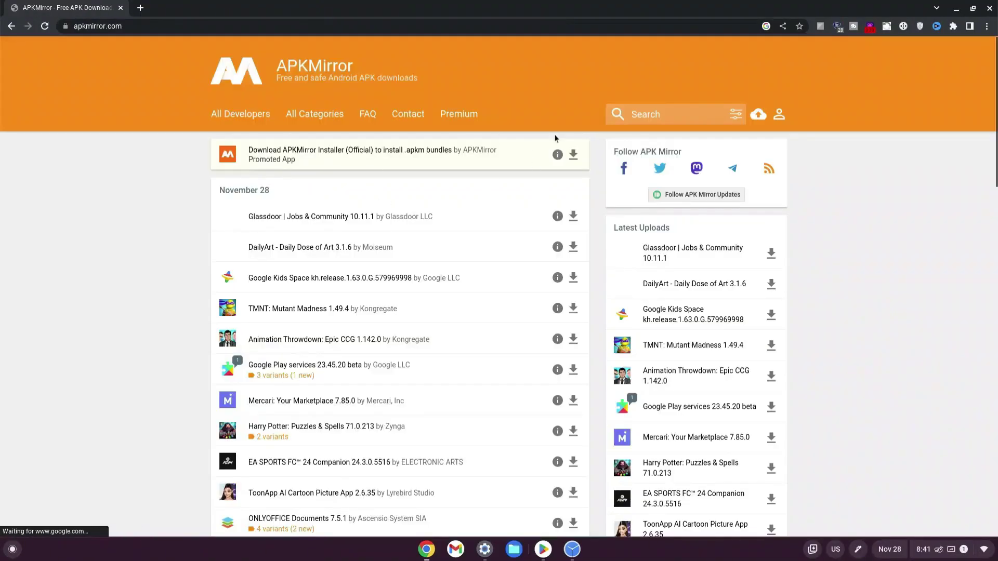
- Search APKMirror for roblox and open the newest Roblox 2.602.626 release
click(657, 120)
text(r)
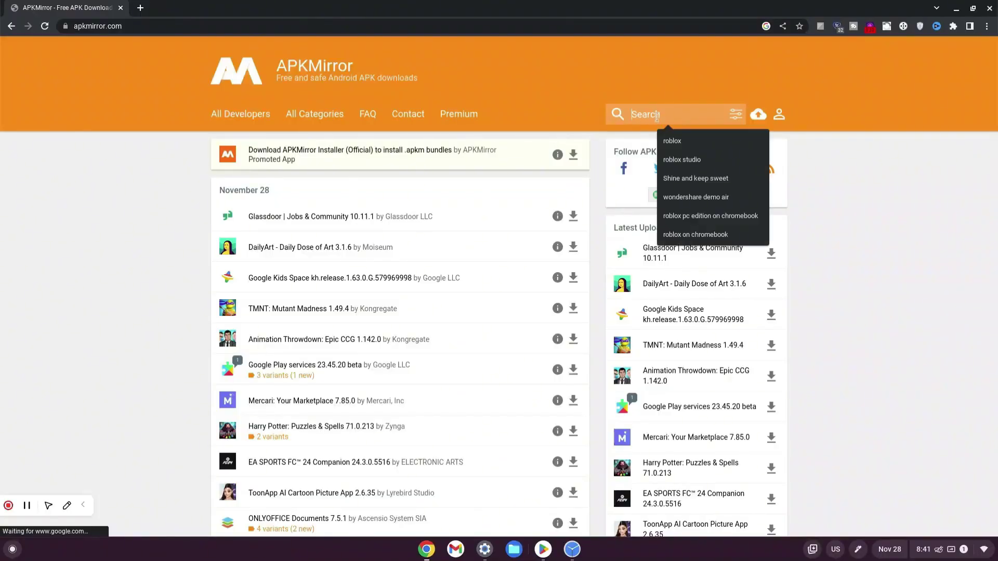
text(oblox)
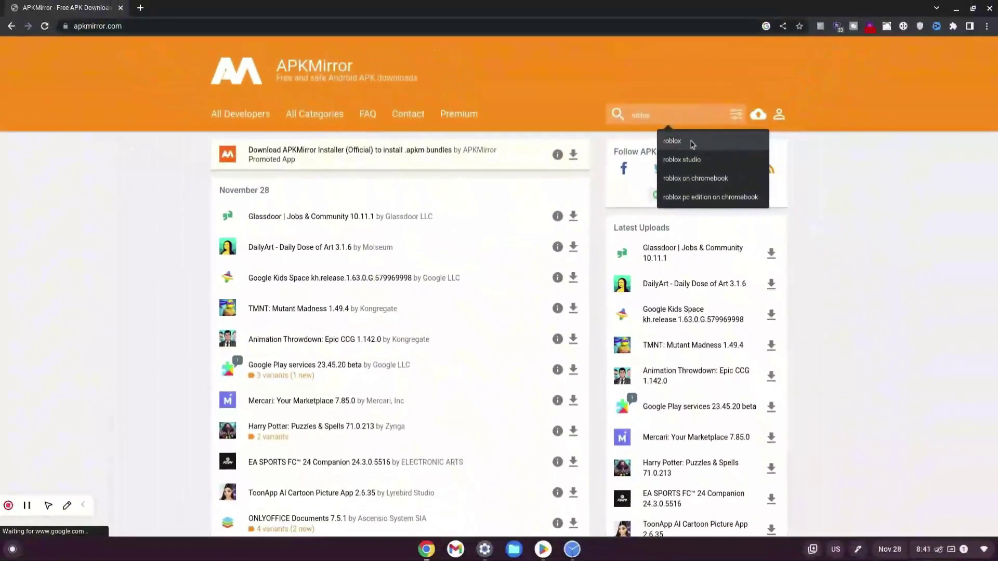
click(562, 280)
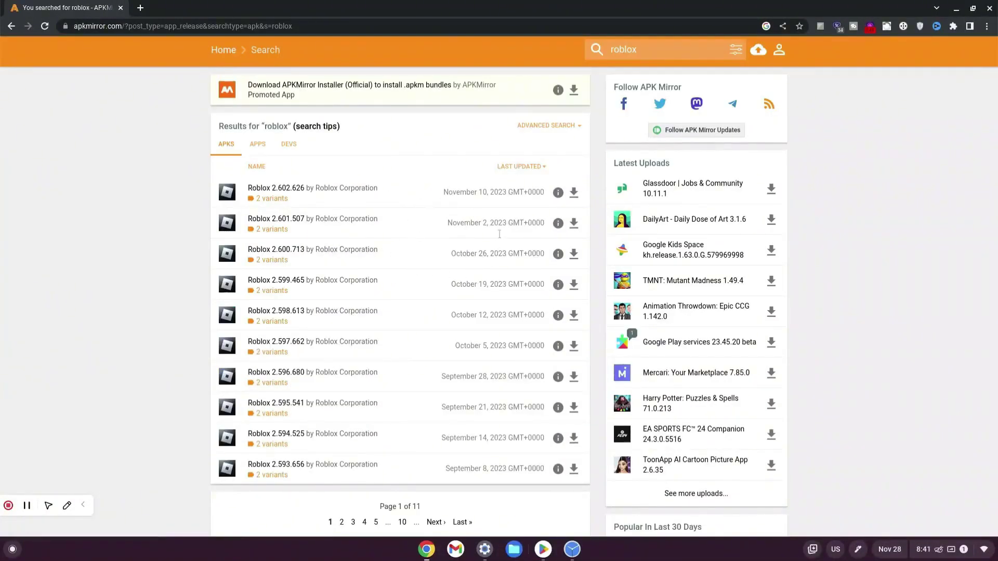
drag(445, 191, 489, 194)
click(573, 198)
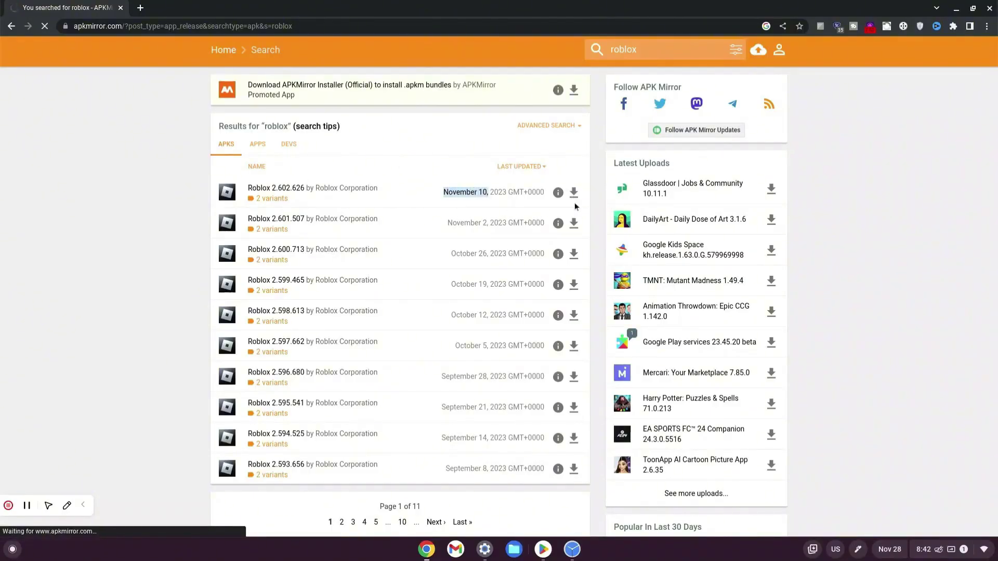
- Download the plain APK variant, saving it under its suggested name in Downloads
scroll(501, 199, down, 2)
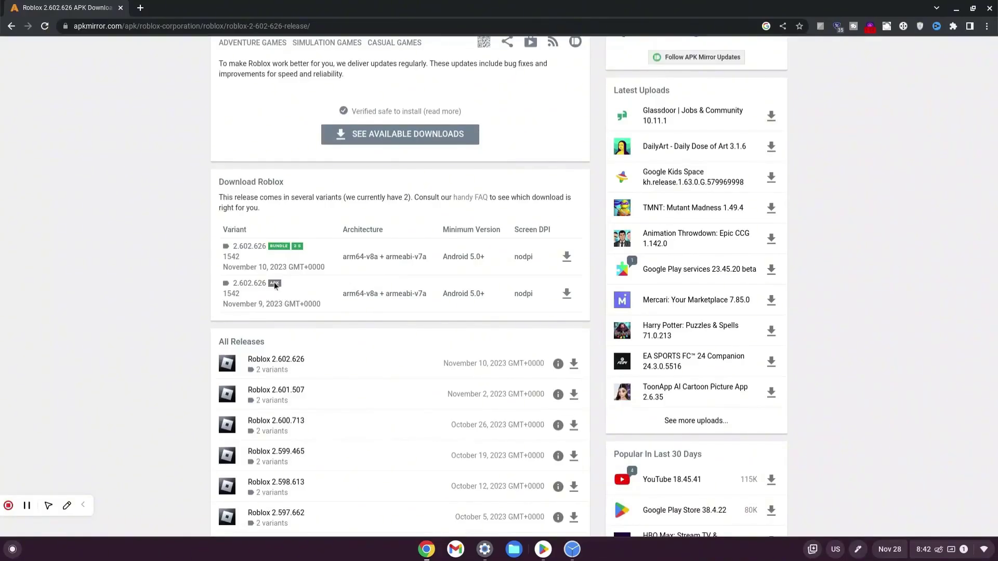
click(567, 295)
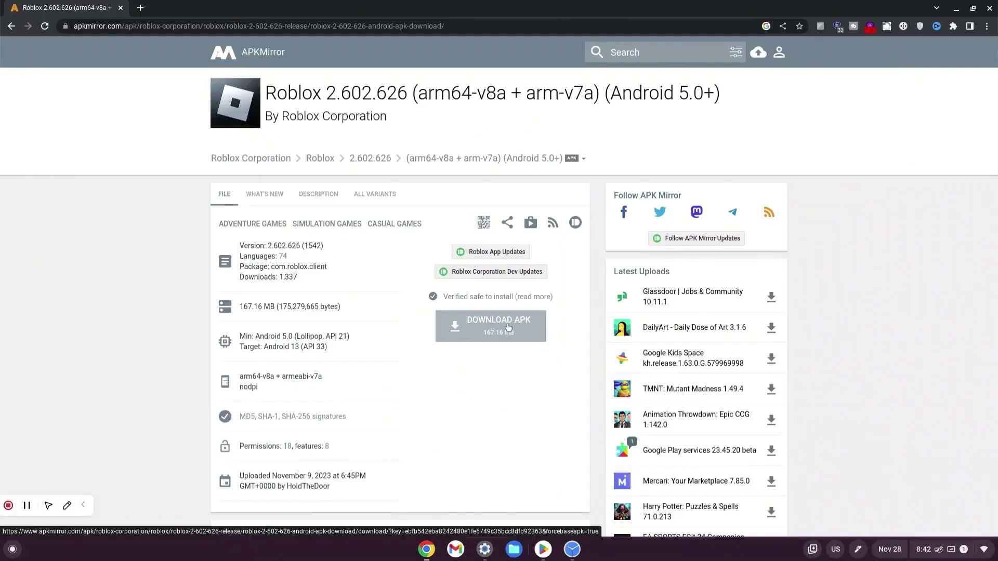
click(508, 328)
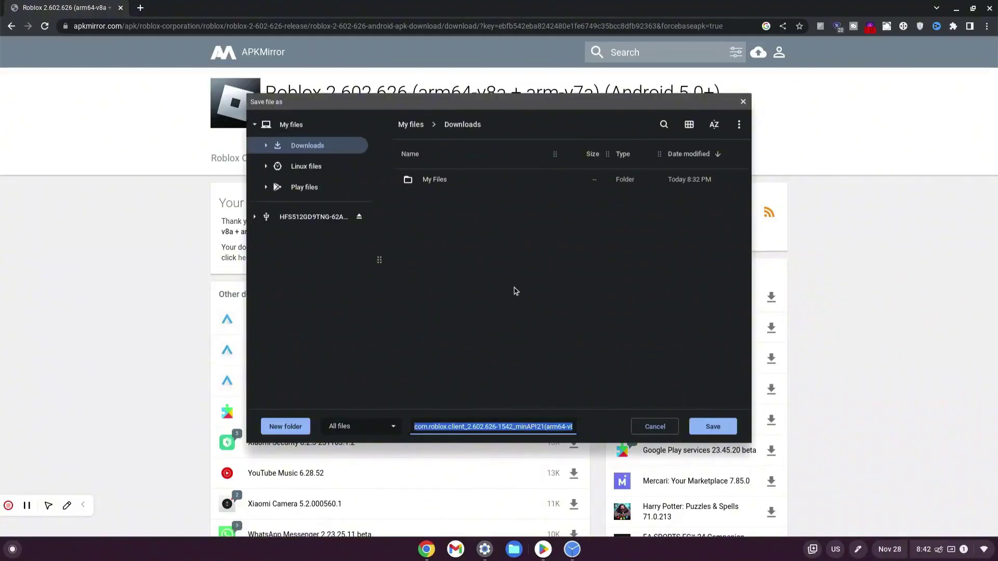
click(309, 147)
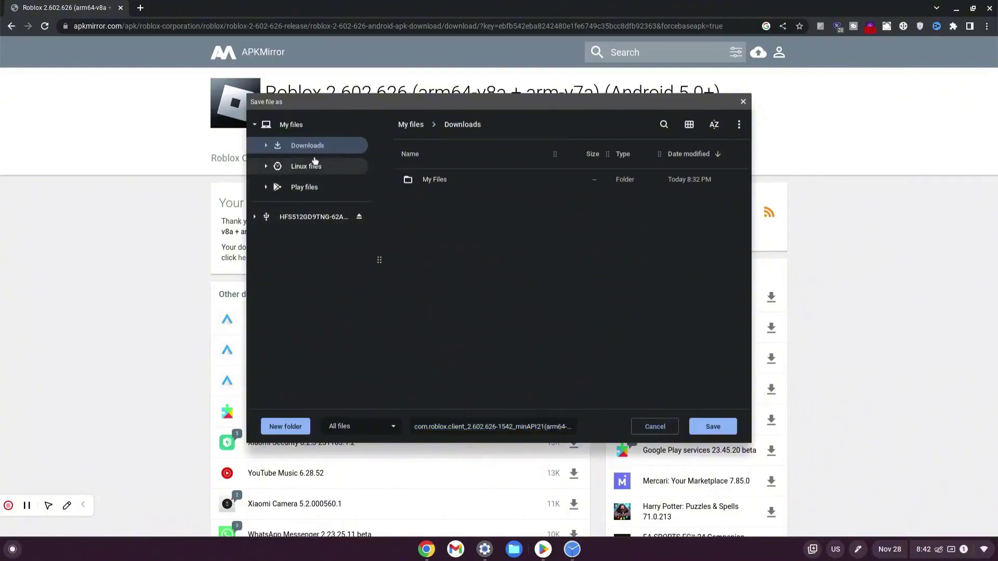
click(713, 427)
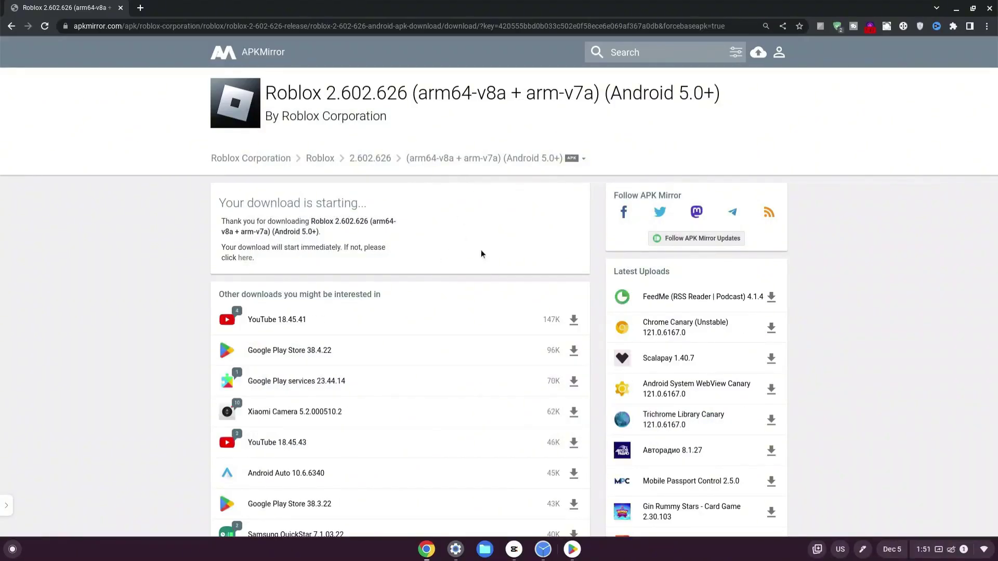
- In Files, rename the Roblox APK in Downloads to roblox.apk
click(485, 550)
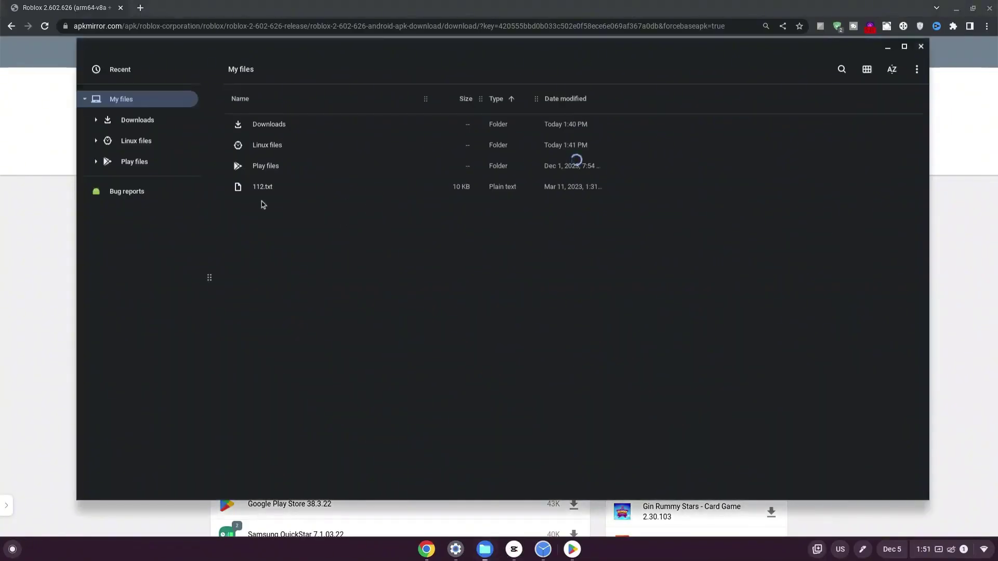
click(180, 128)
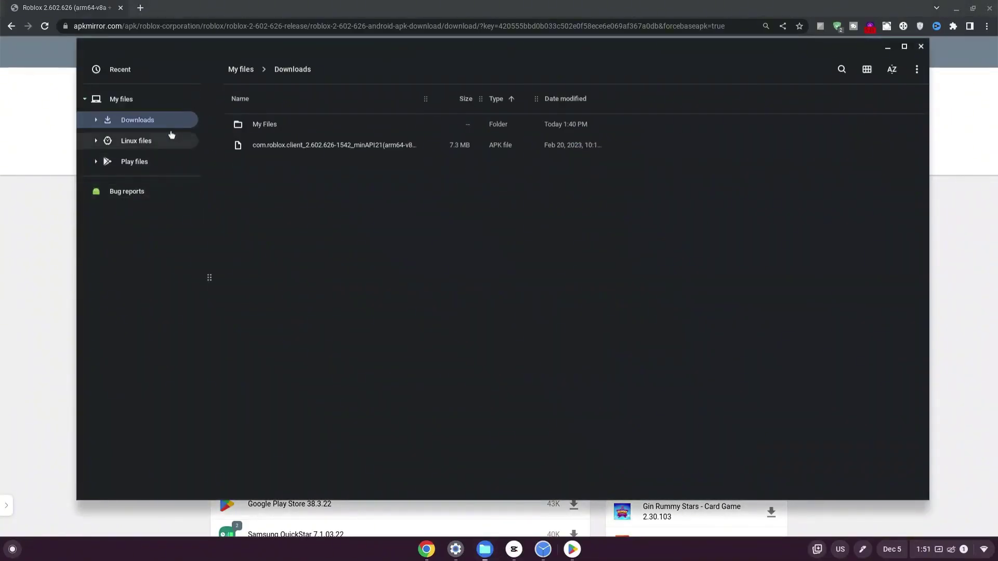
right_click(315, 150)
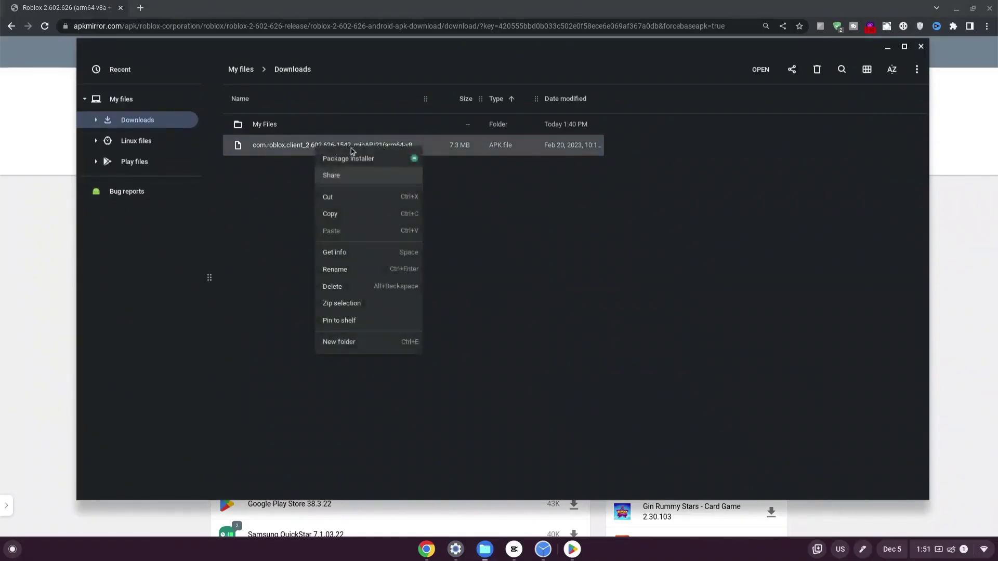
click(351, 268)
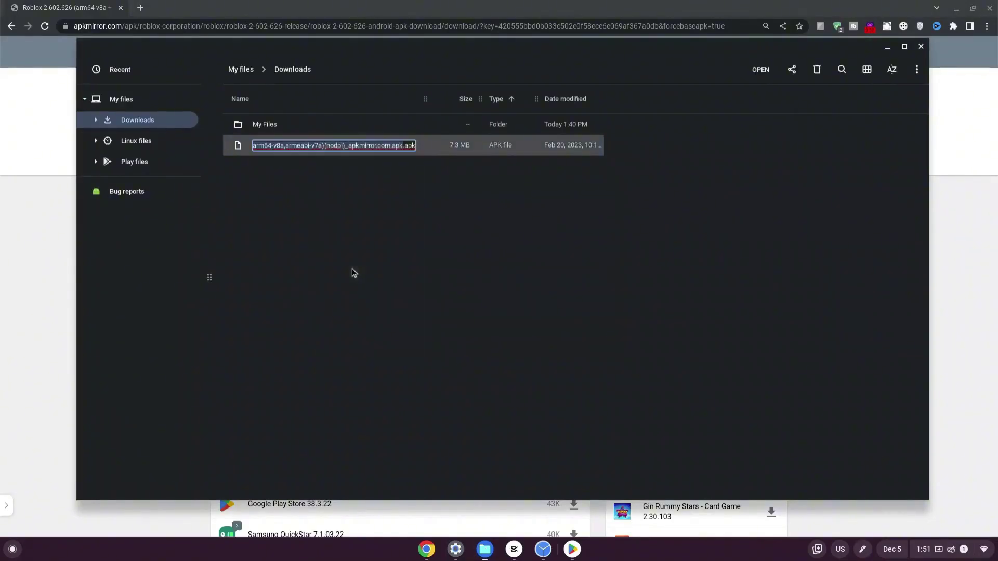
key(BackSpace)
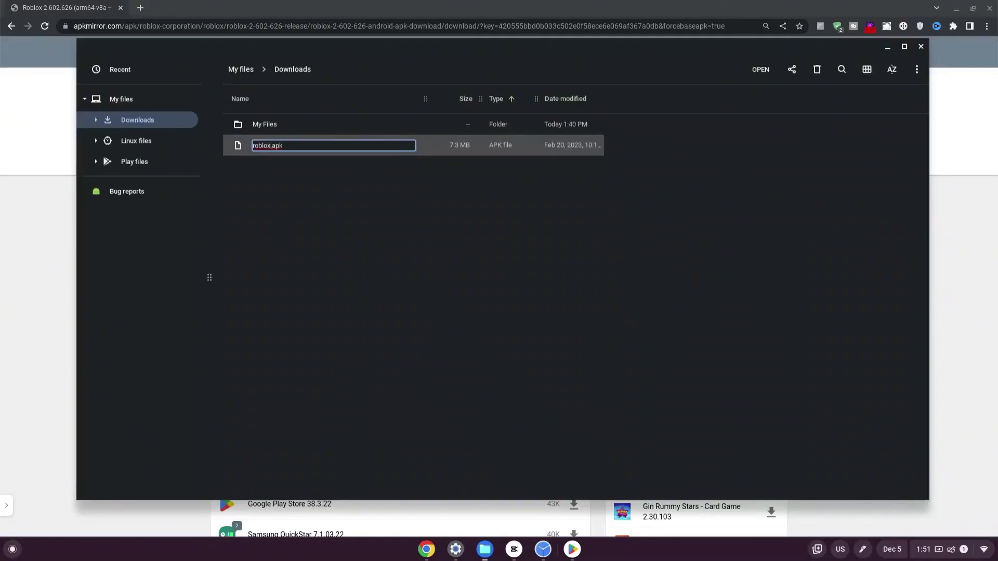
key(Return)
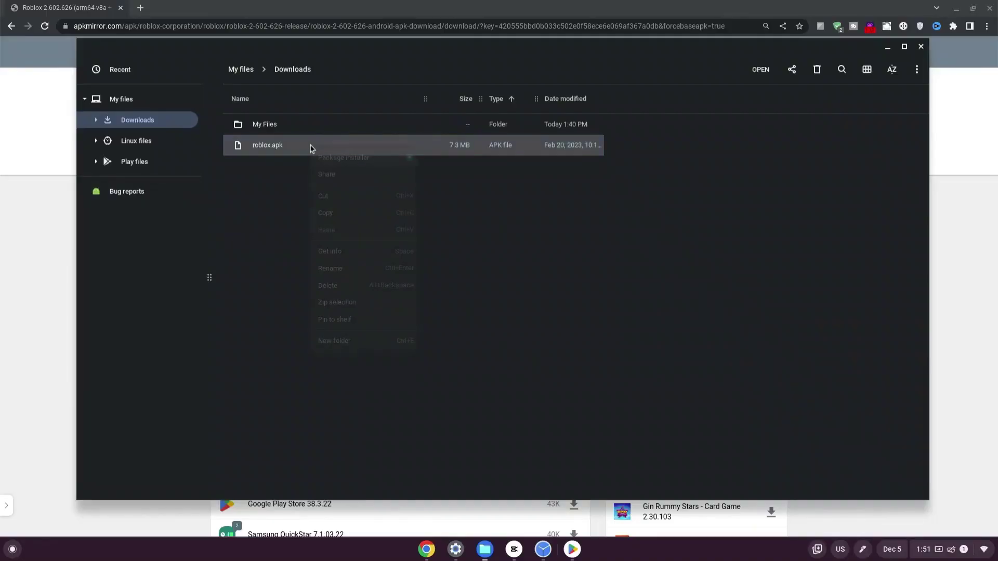
- Copy roblox.apk and paste it into the Linux files folder
click(335, 213)
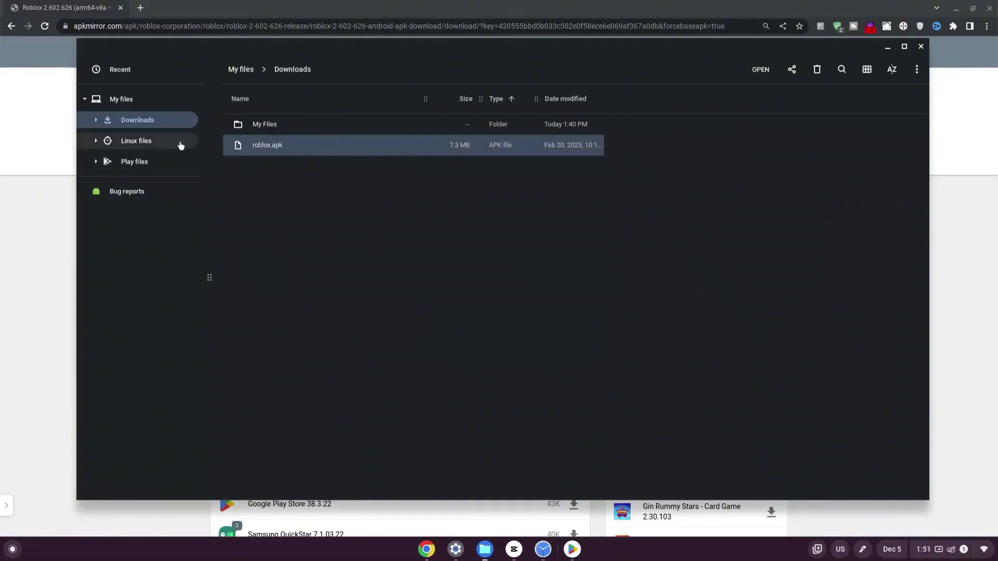
click(135, 142)
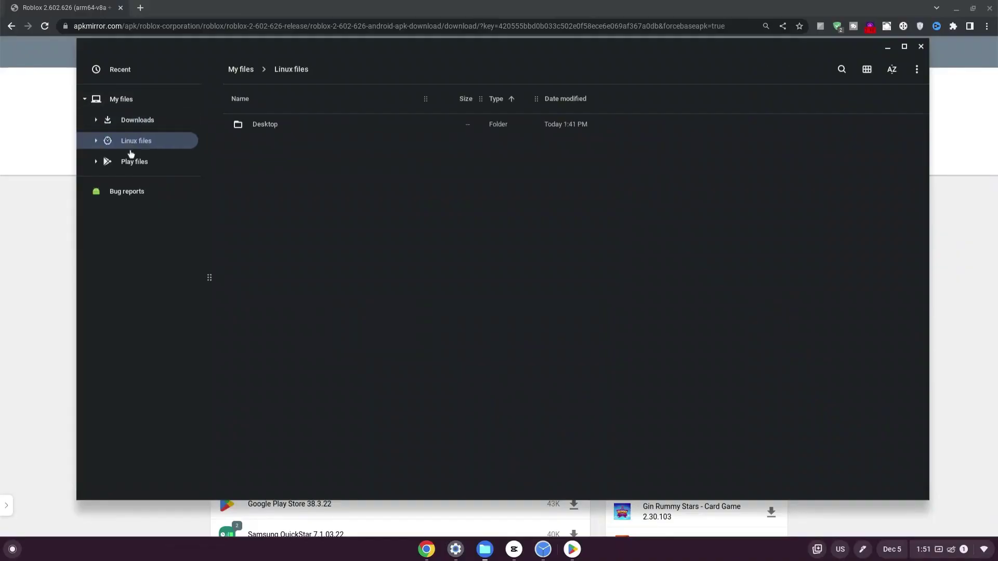
right_click(283, 164)
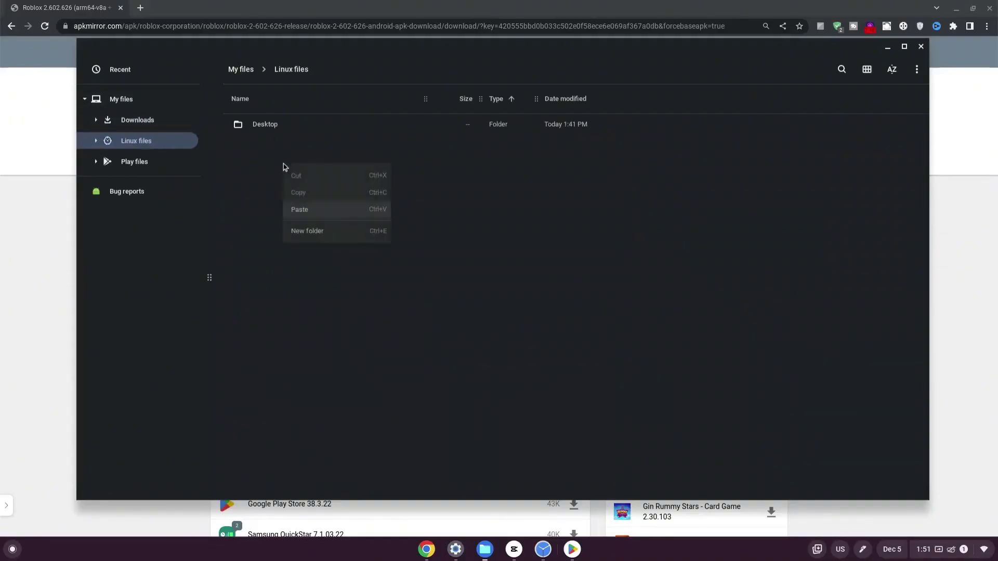
click(309, 213)
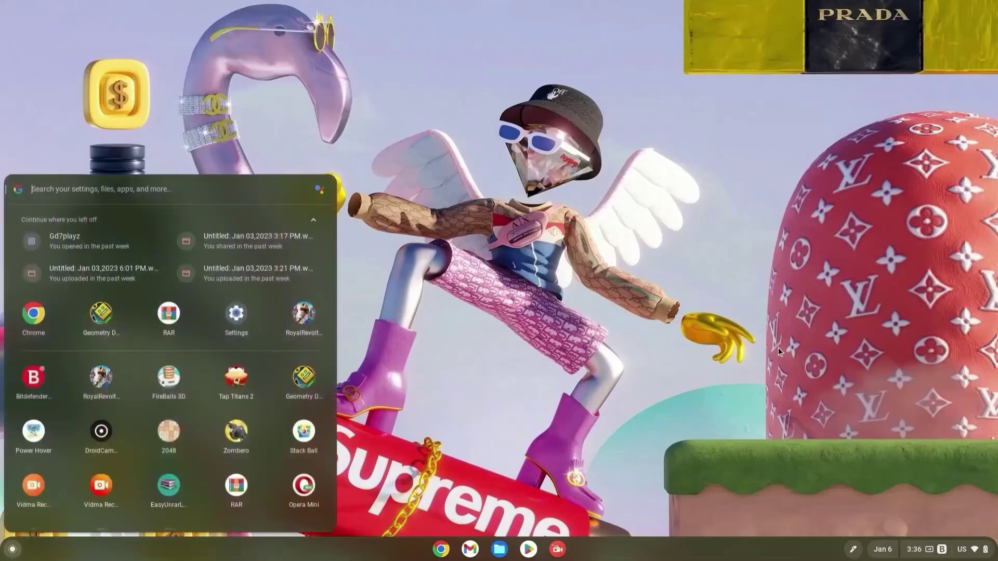
- Open ChromeOS Settings at Advanced > Developers
text(settings)
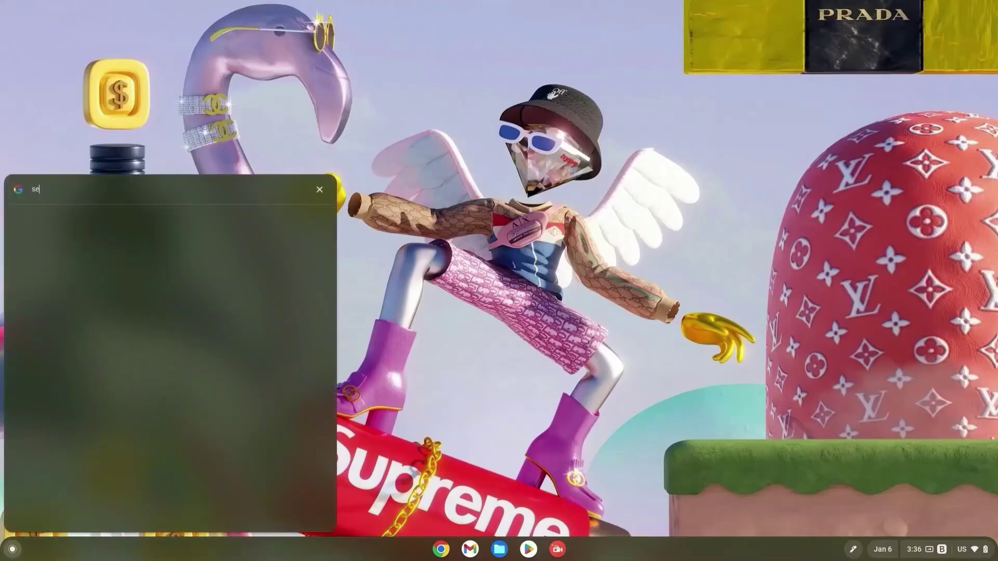
click(132, 233)
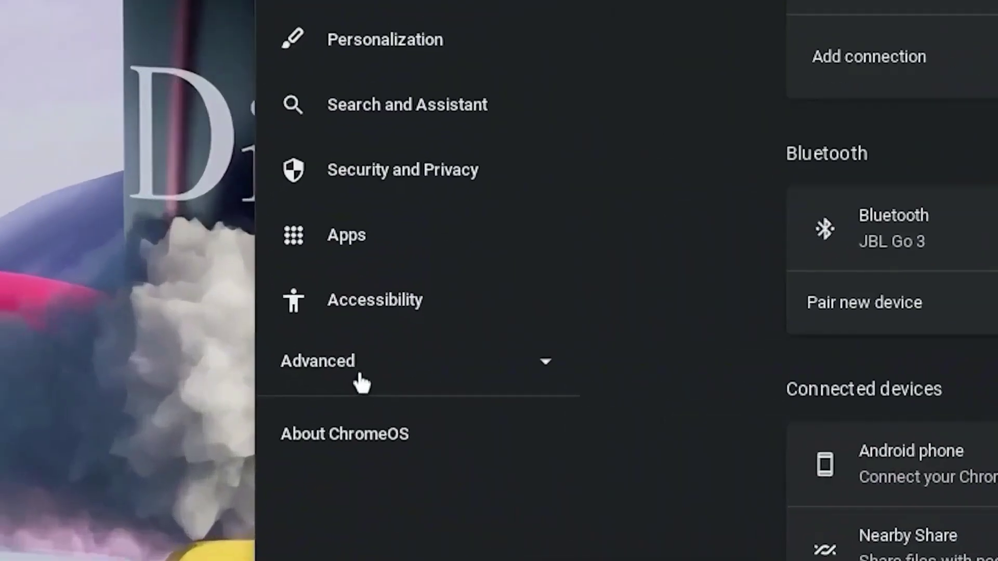
click(108, 383)
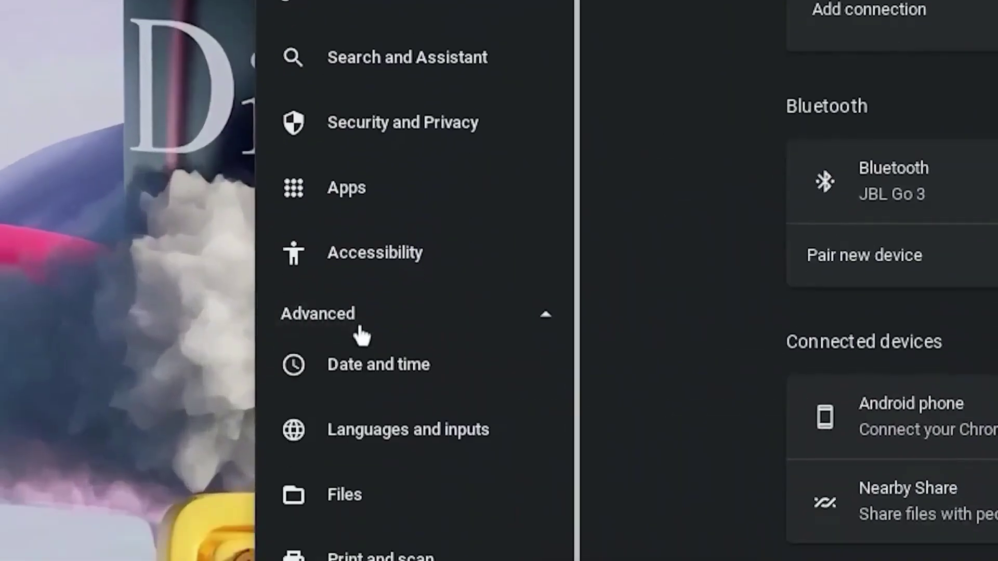
click(369, 450)
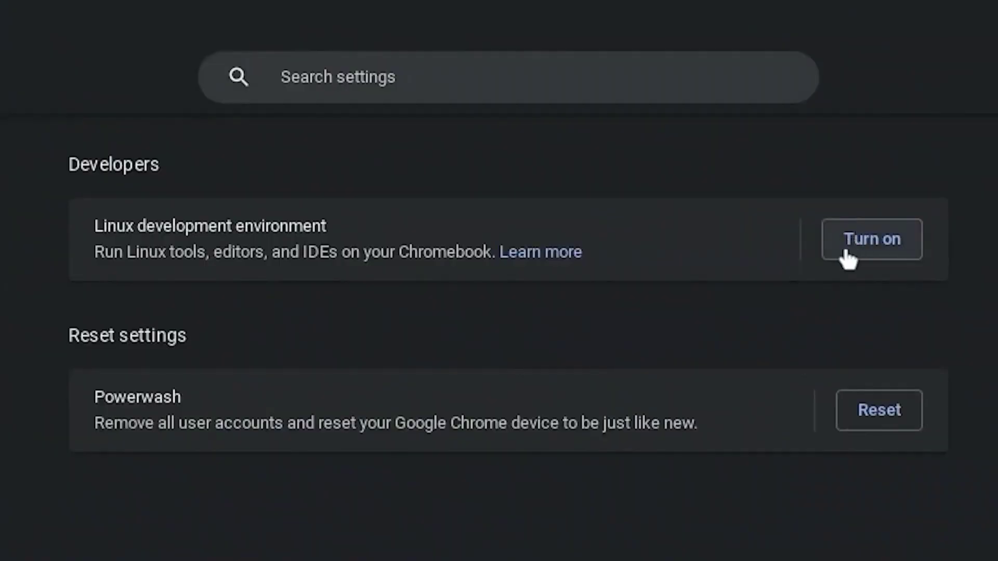
- Set up the Linux development environment with a custom disk size of about 20.4 GB
click(865, 242)
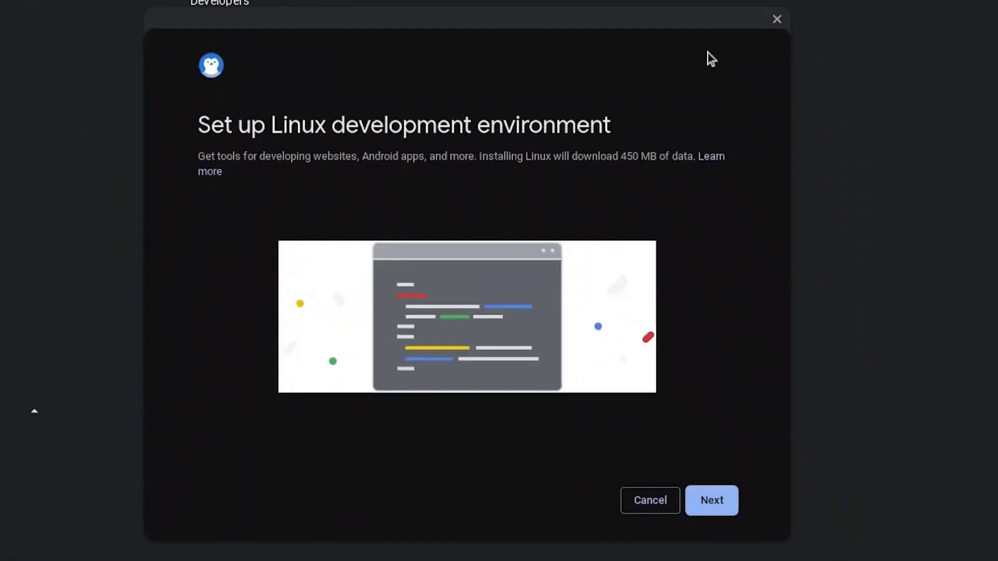
click(725, 504)
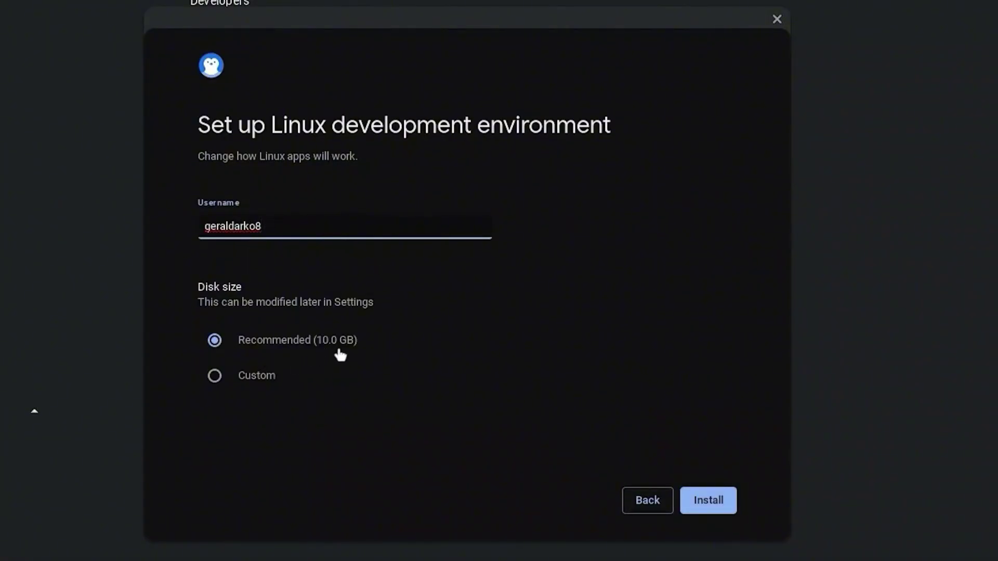
click(264, 376)
drag(246, 407, 289, 415)
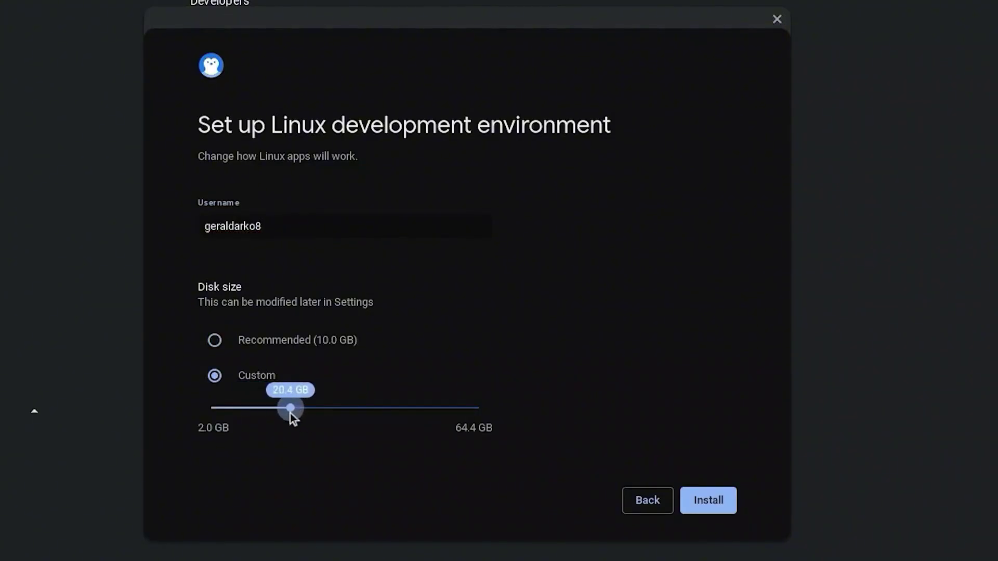
click(709, 506)
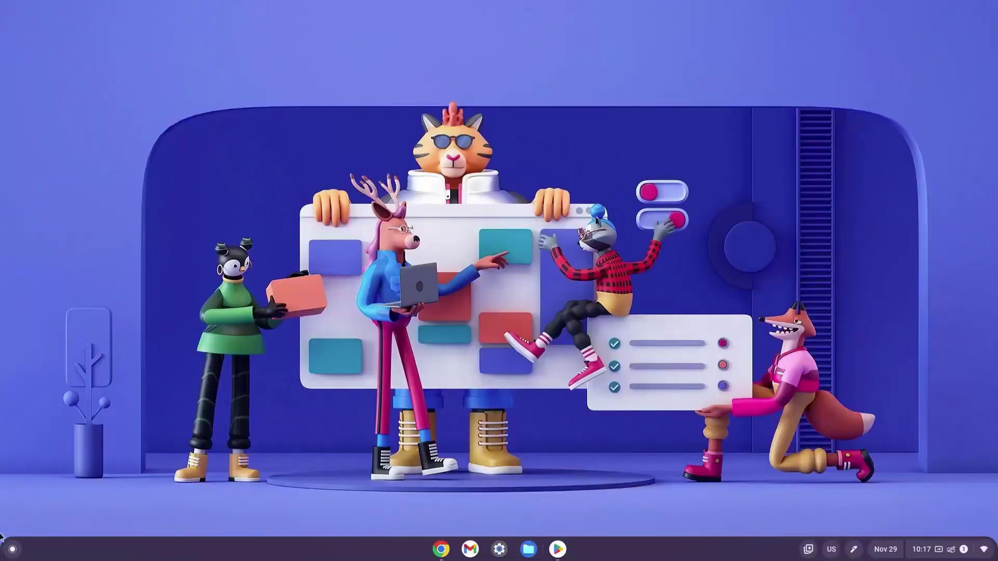
- Reopen Settings and open the Linux environment's Android app development options under Developers
key(super)
text(set)
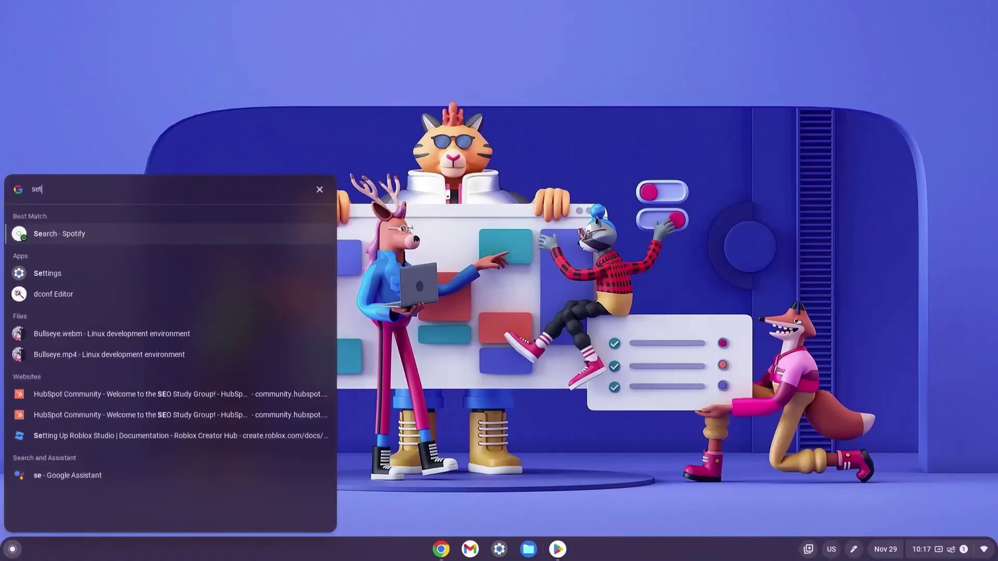
text(tings)
key(Return)
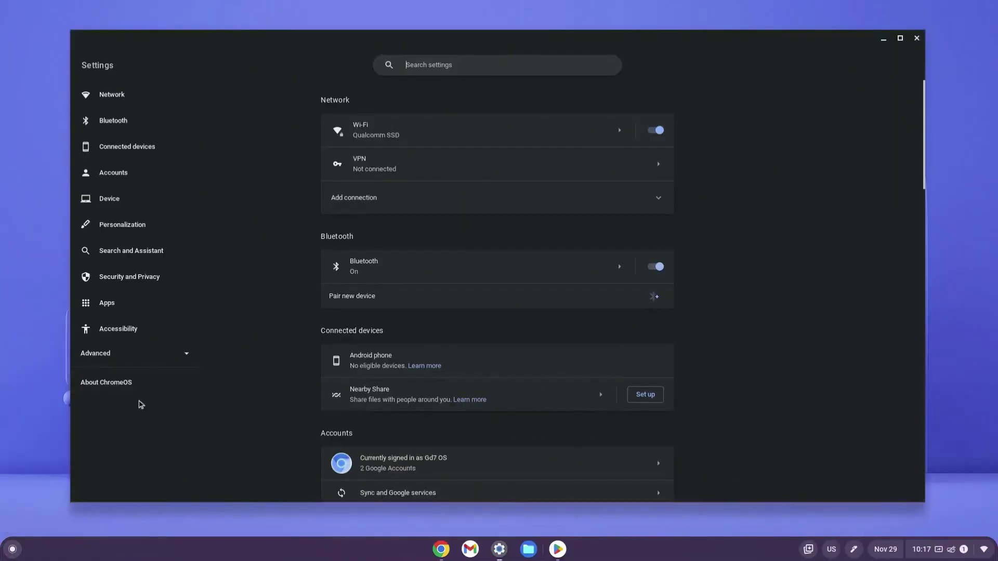
click(152, 362)
scroll(151, 361, down, 3)
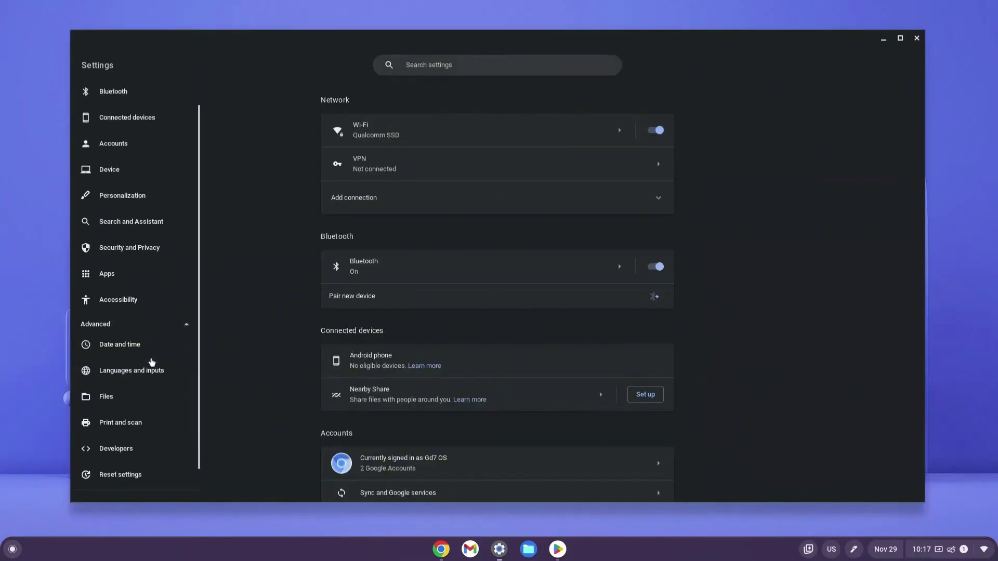
click(130, 417)
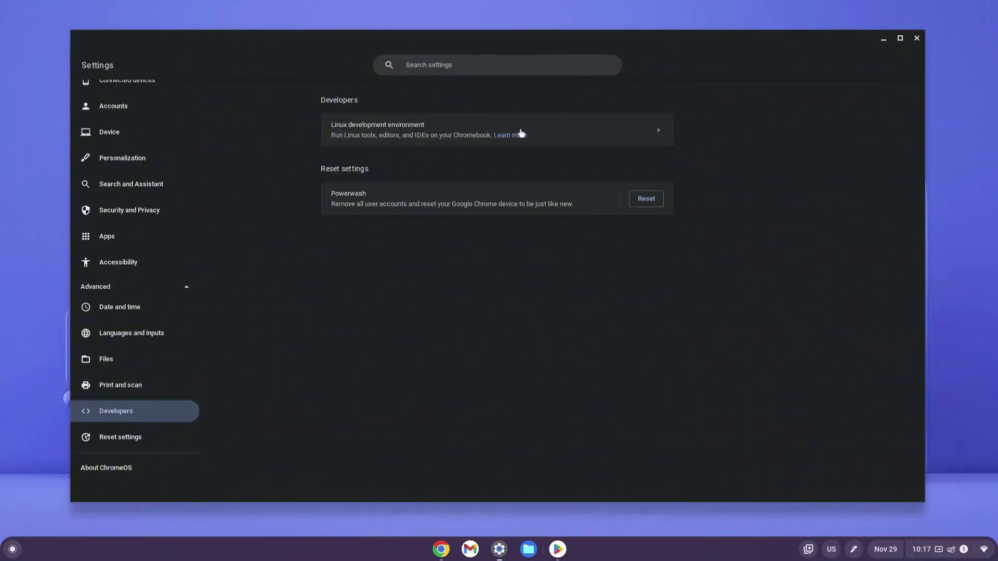
click(620, 131)
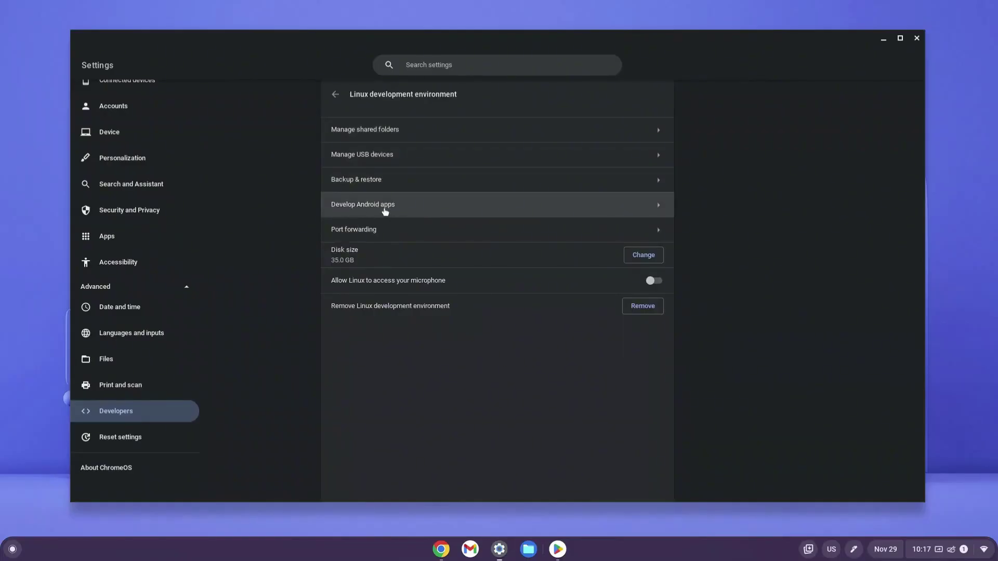
click(533, 205)
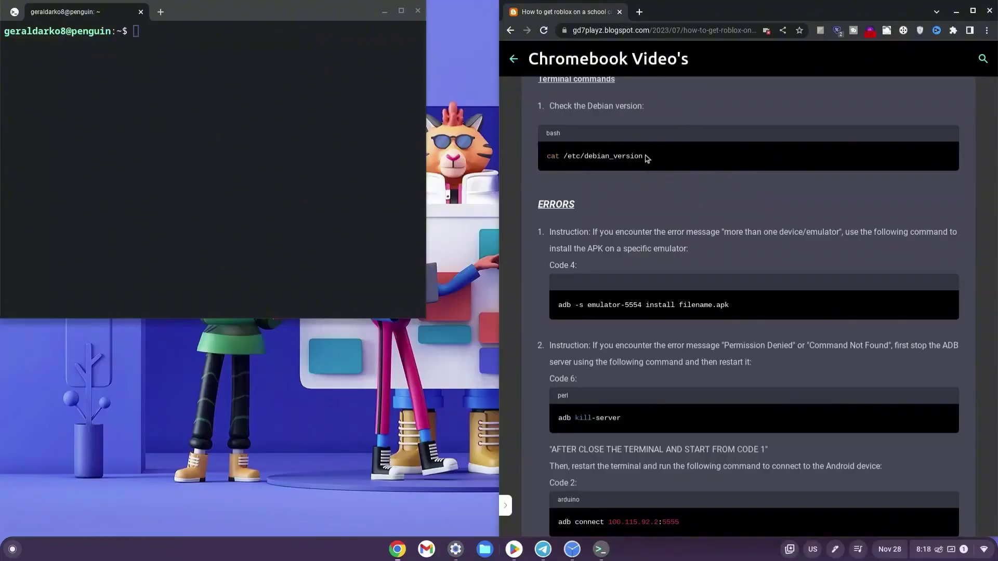
- Paste and run 'cat /etc/debian_version' in the Terminal to confirm Debian 12.2
drag(643, 156, 545, 156)
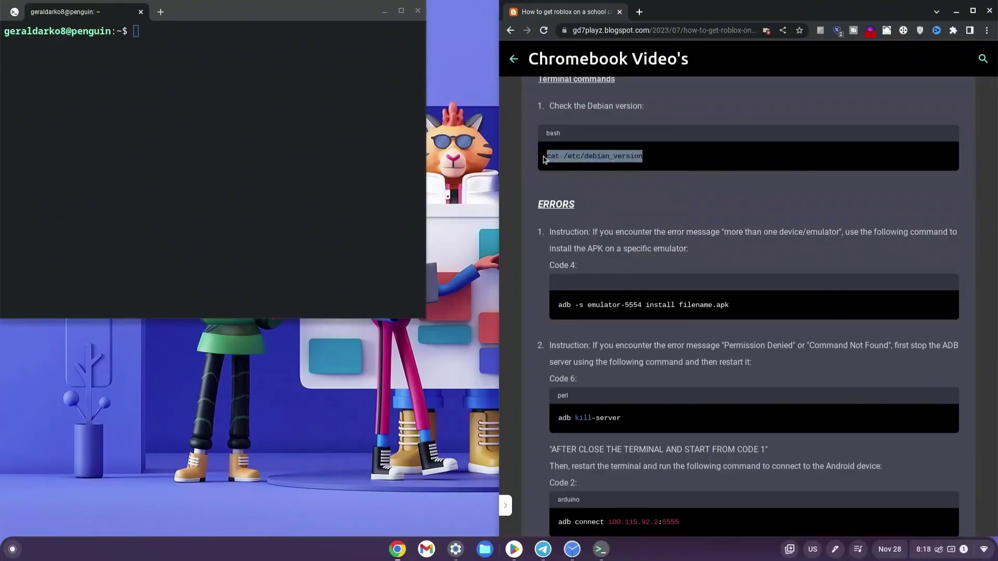
right_click(274, 69)
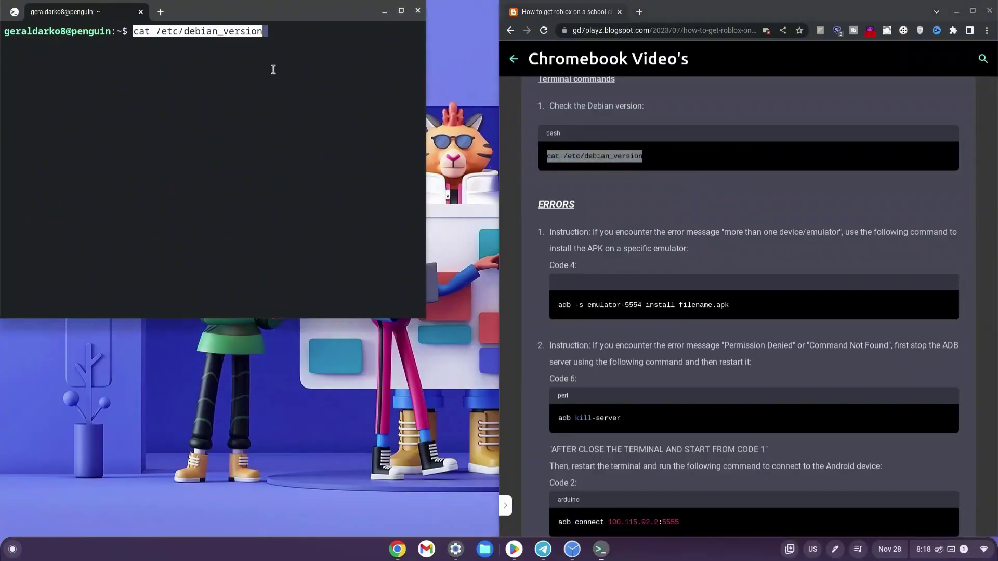
key(Return)
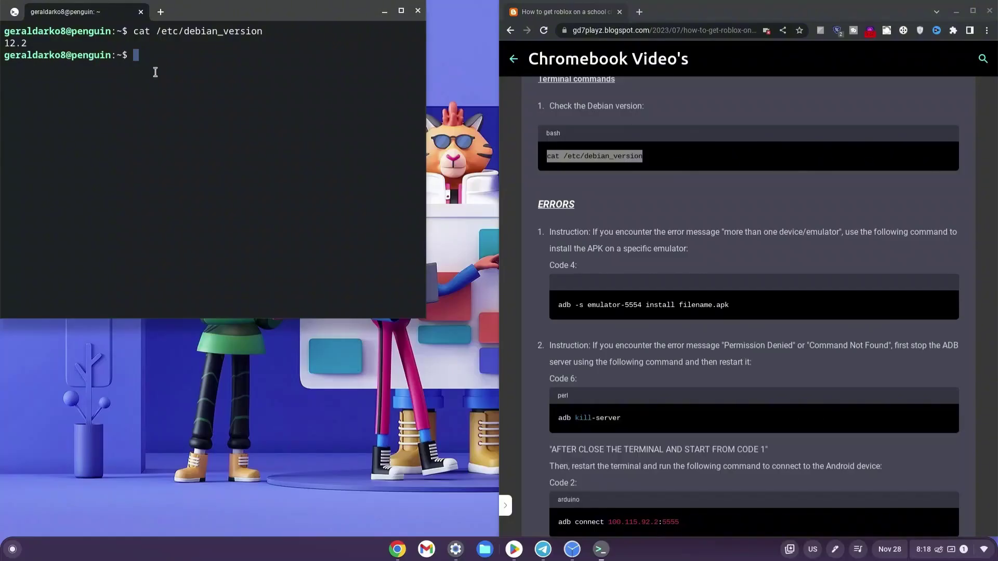
- Run 'sudo apt-get install android-tools-adb', then enter 'adb connect 100.115.92.2:5555'
text(sudo apt-get install android-)
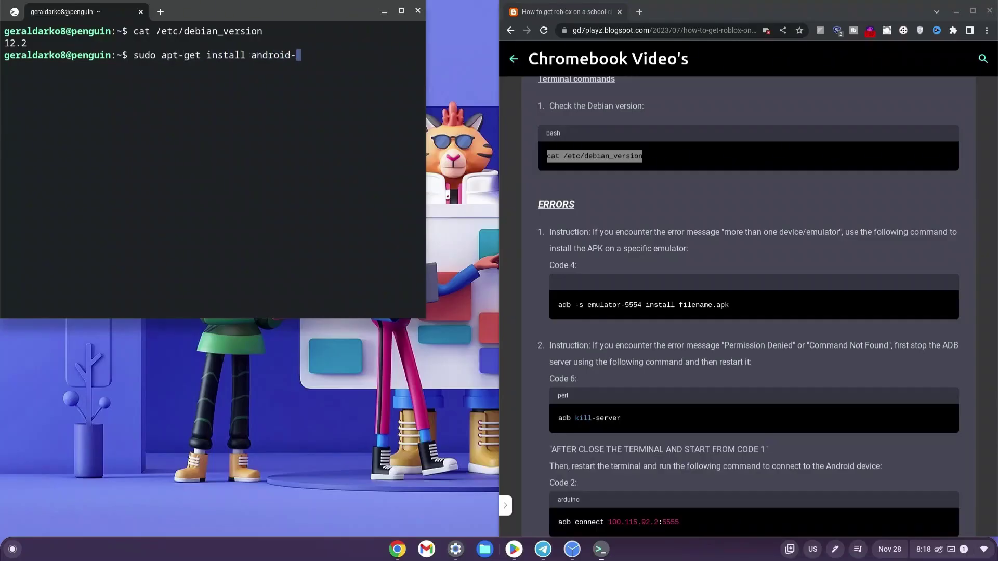
text(tools-adb)
key(Return)
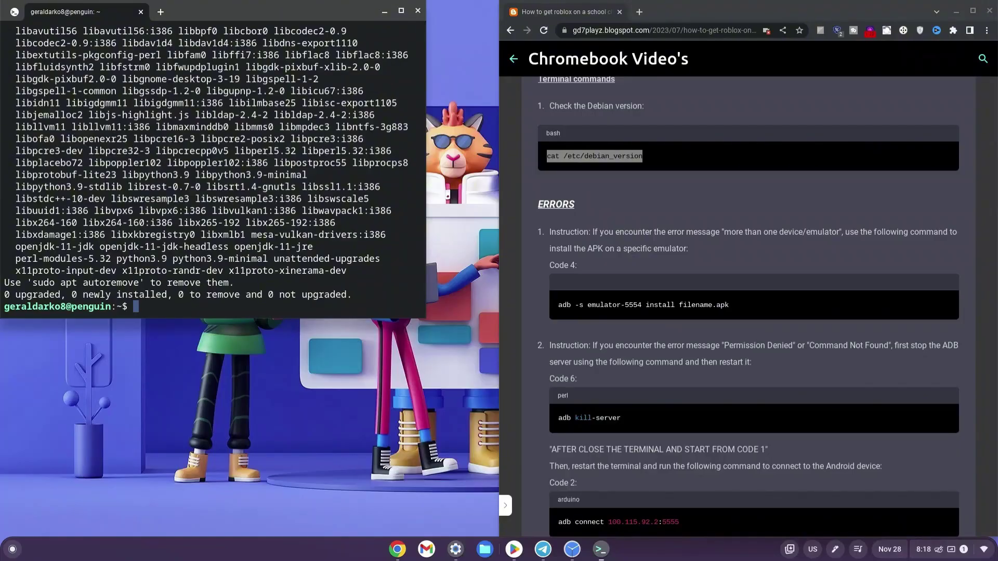
text(adb connect 100.11)
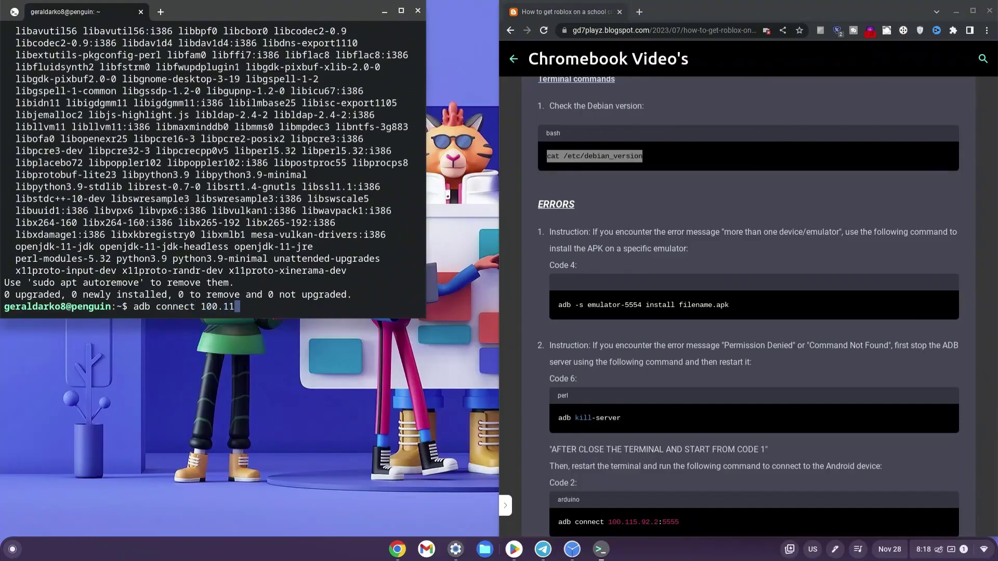
text(5.92.2:5555)
- Run adb connect to 100.115.92.2:5555, allow USB debugging, then run 'adb start-server'
key(Return)
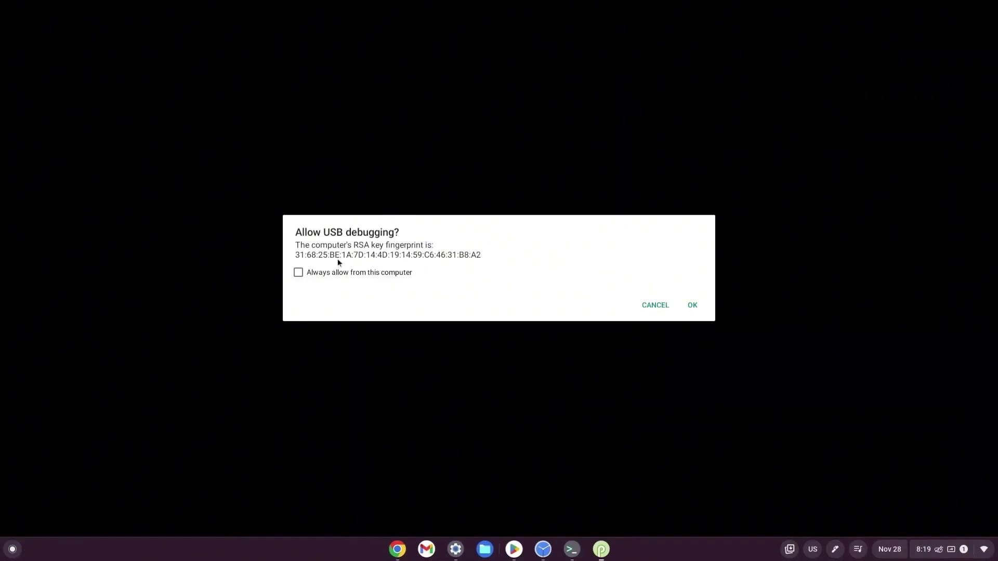
click(691, 308)
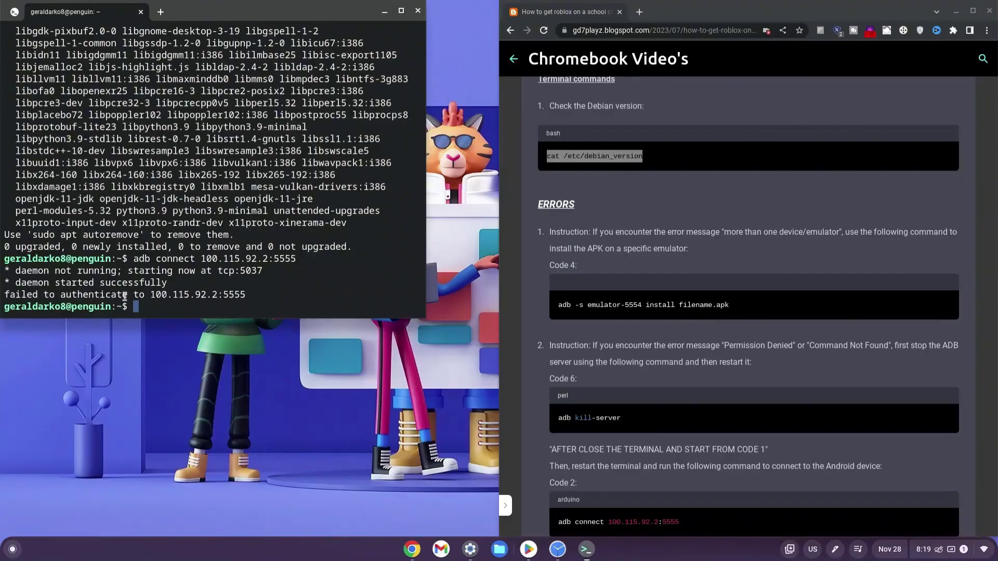
text(adbst)
key(BackSpace)
key(BackSpace)
text(start-server)
key(Return)
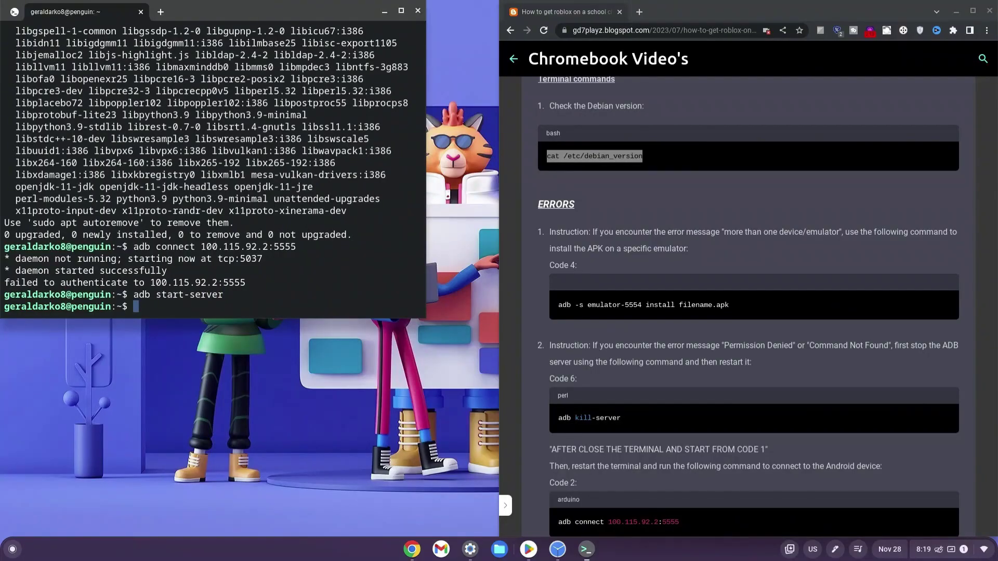
- Run adb install on roblox.apk, then look up its 'more than one device/emulator' error in the tutorial
text(adb i)
text(nstall )
text(")
text(rol)
text(lox)
text(.)
text(apk)
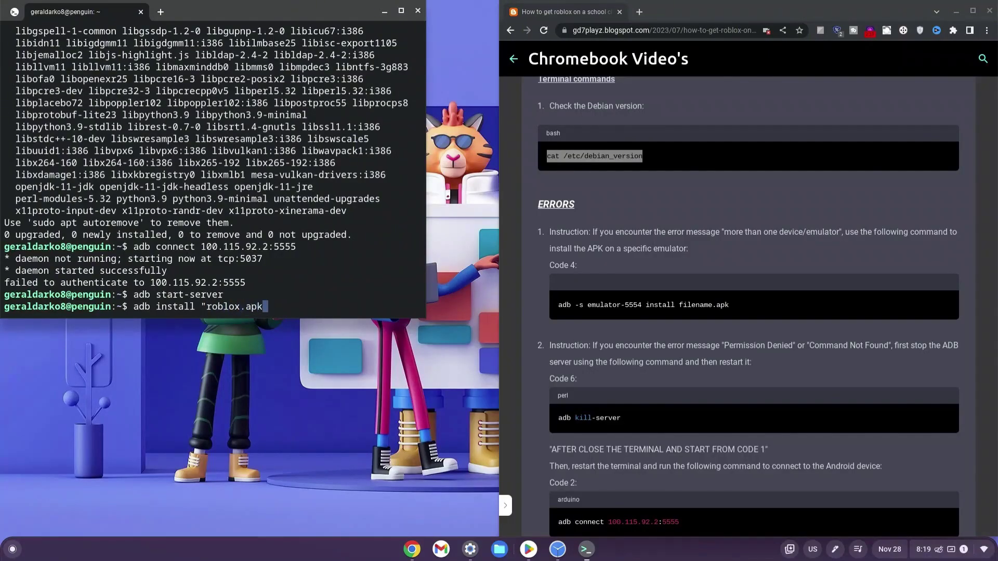
text(")
key(Return)
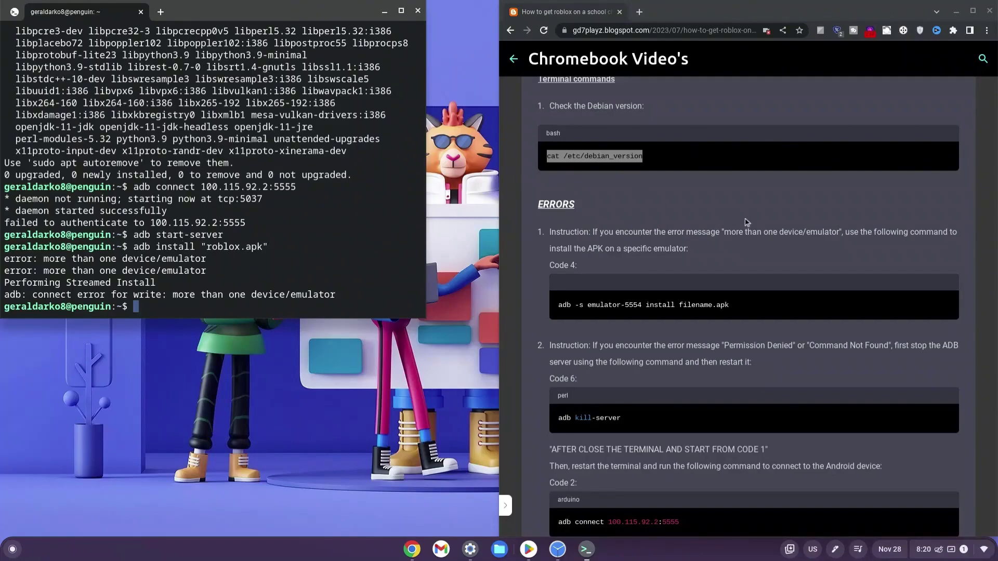
drag(723, 232, 838, 237)
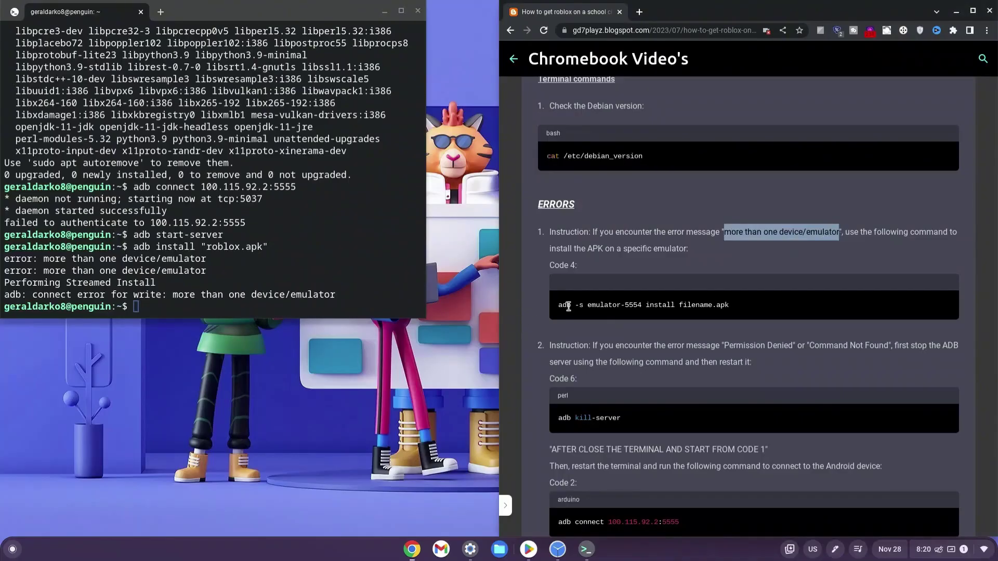
- Run 'adb -s emulator-5554 install roblox.apk' until it reports Success, then show the launcher
drag(558, 305, 739, 314)
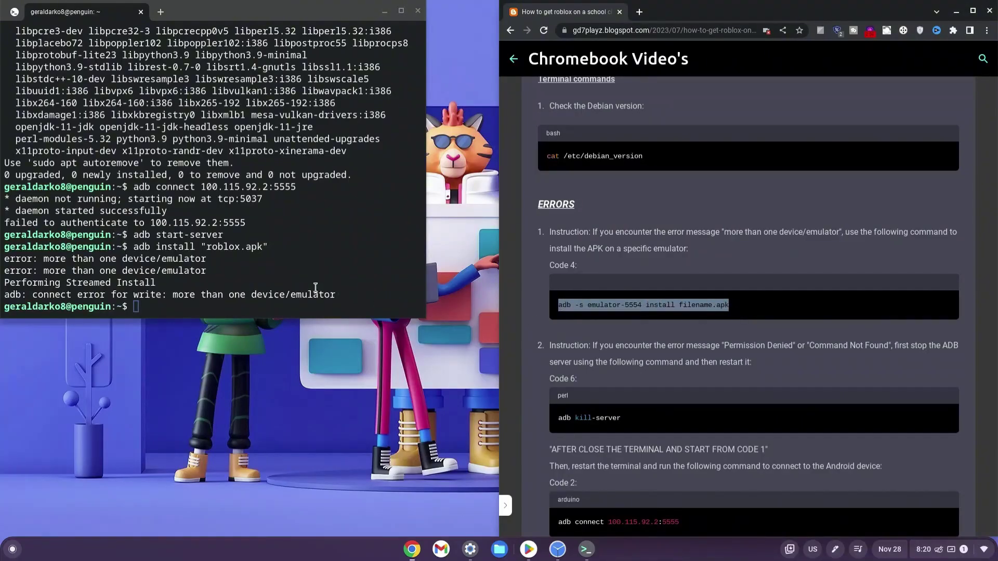
right_click(345, 274)
key(Left)
key(Left)
key(Left)
key(Left)
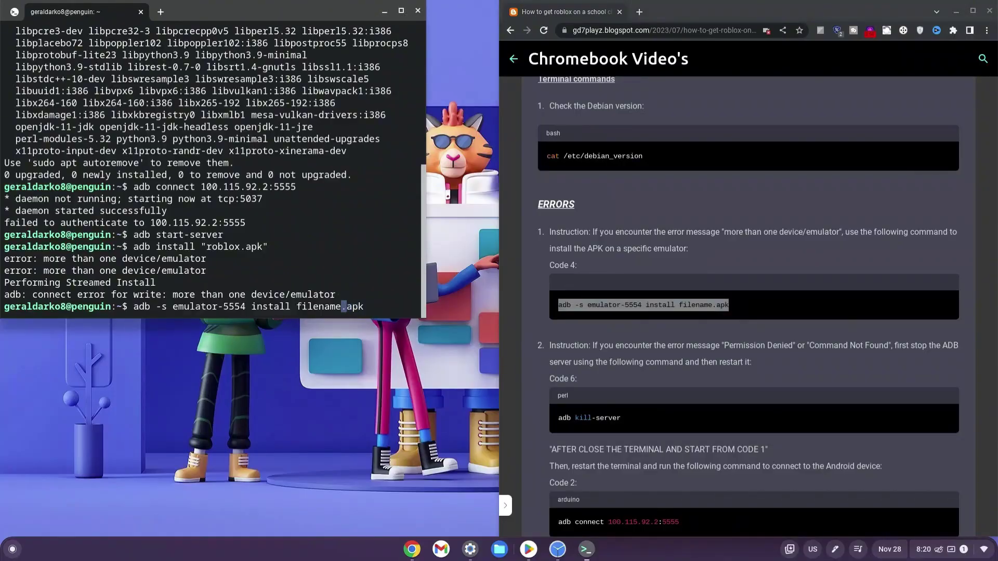
key(BackSpace)
key(BackSpace)
key(BackSpace)
key(BackSpace)
key(BackSpace)
key(BackSpace)
key(BackSpace)
key(BackSpace)
text(roblox)
key(Return)
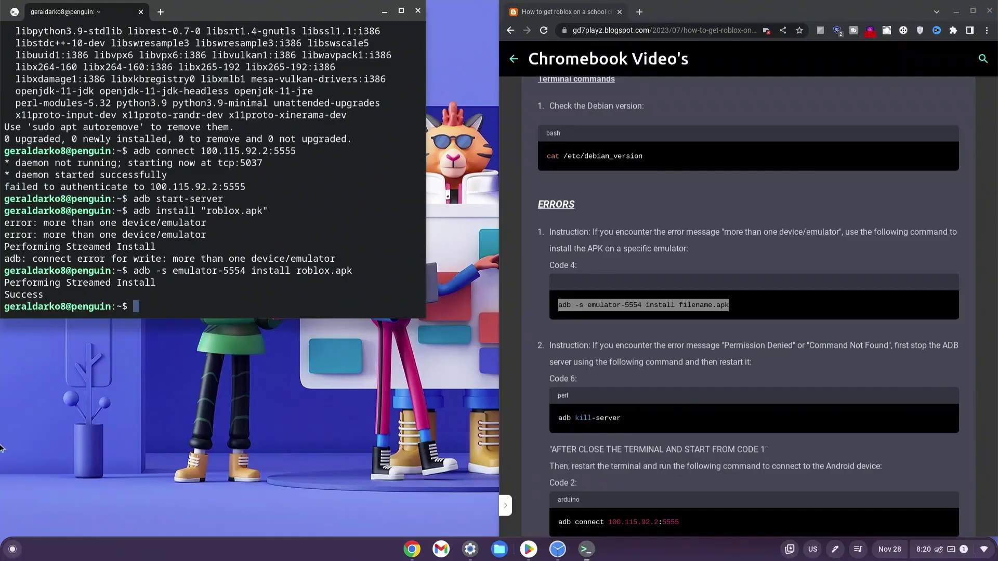
click(13, 549)
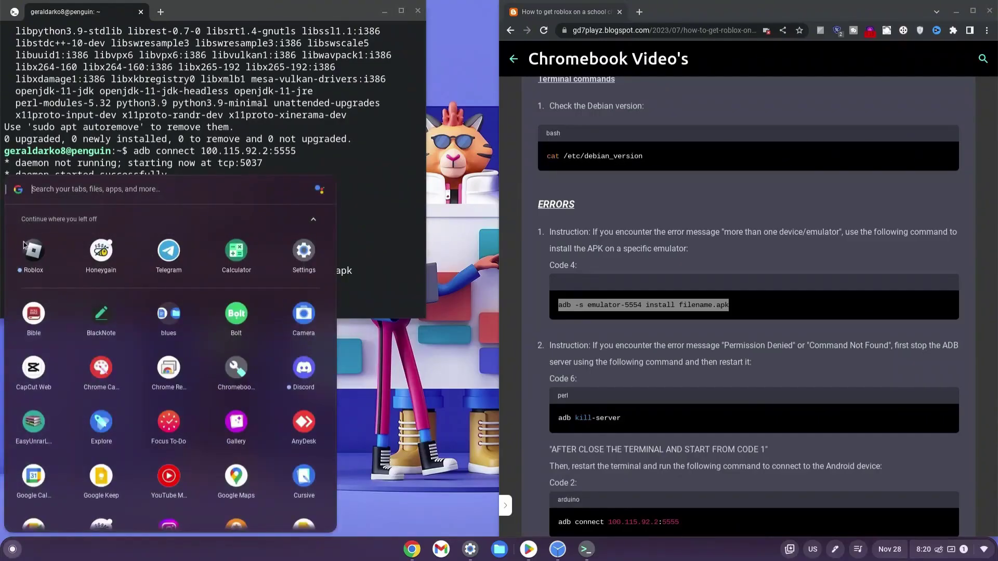
- Launch the Roblox app from the launcher and start the sign-up to reach Home
click(37, 254)
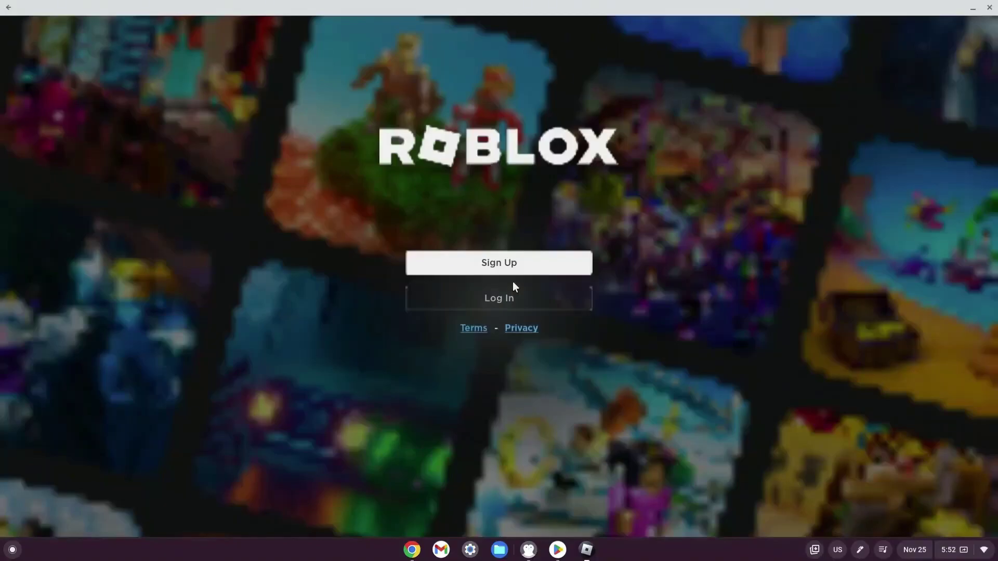
click(445, 261)
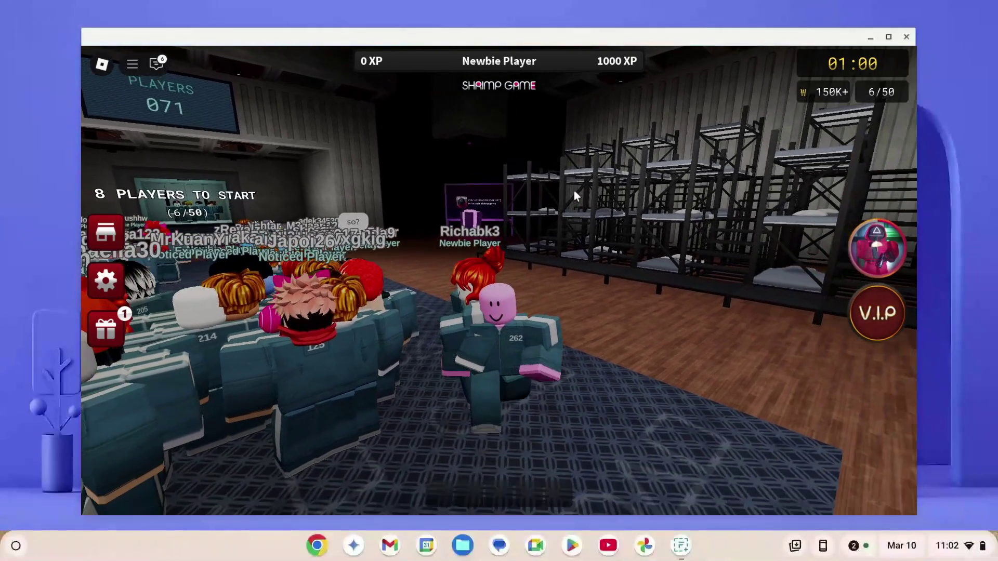
- Walk the character toward the crowd of players, then back off the carpet
key(w)
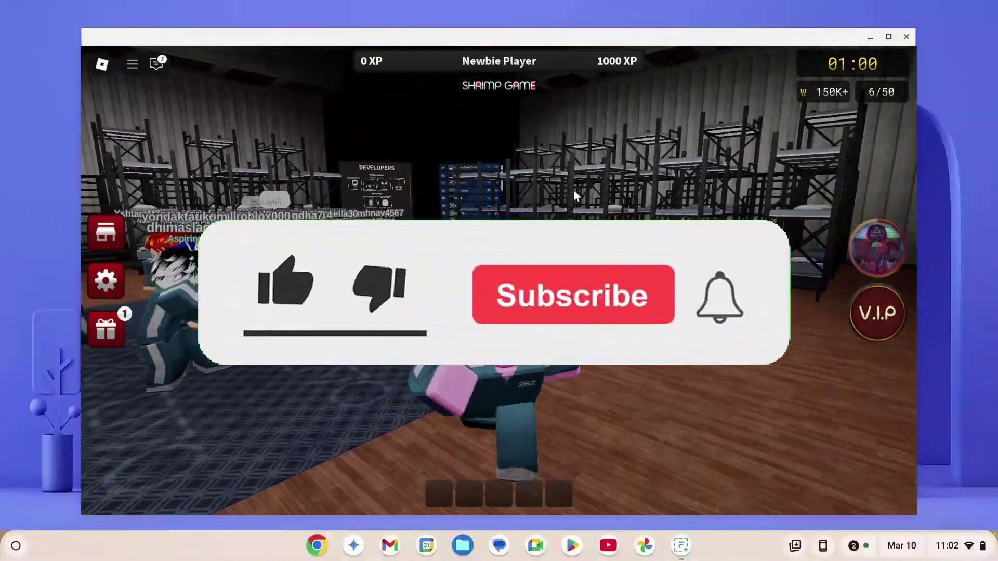
key(w)
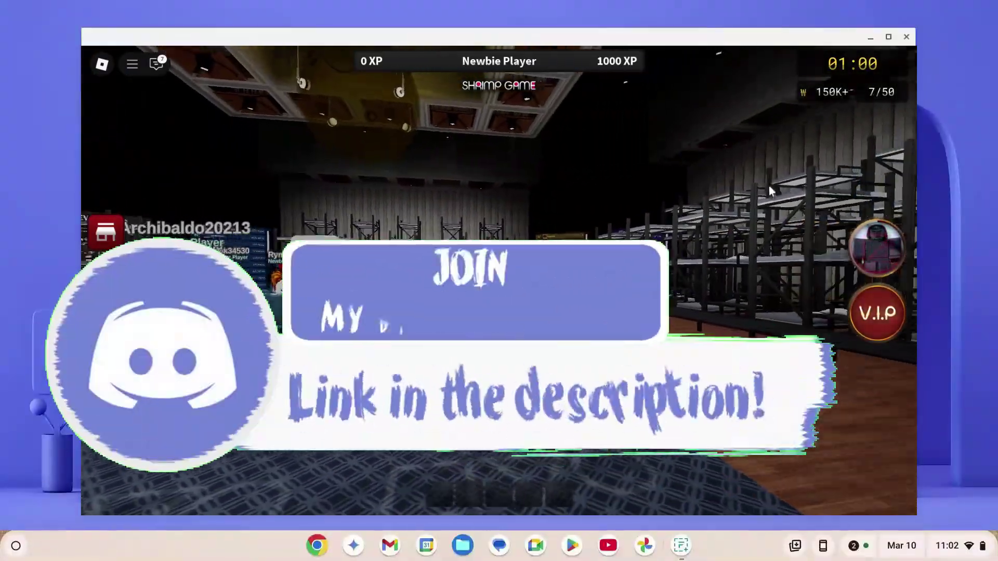
key(w)
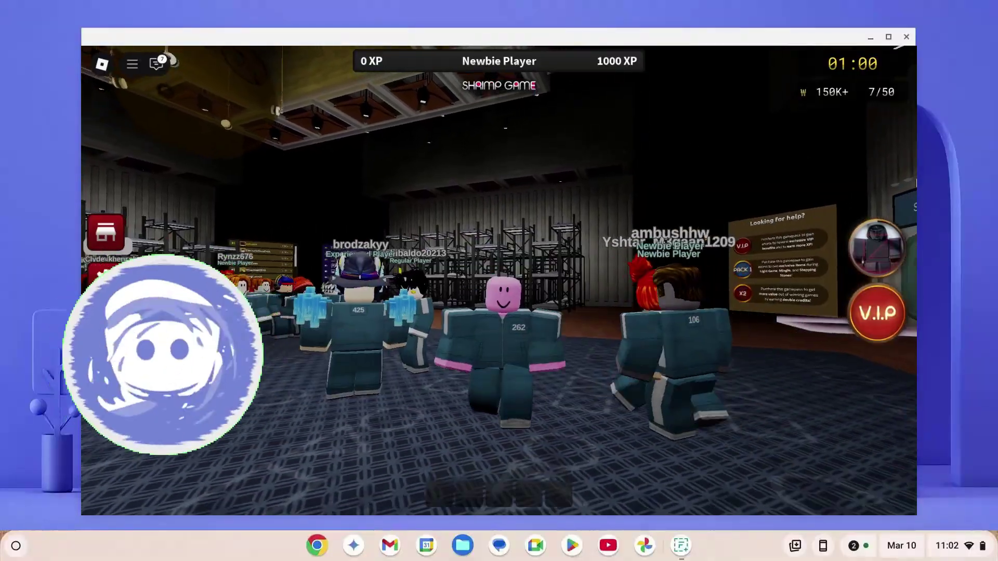
key(s)
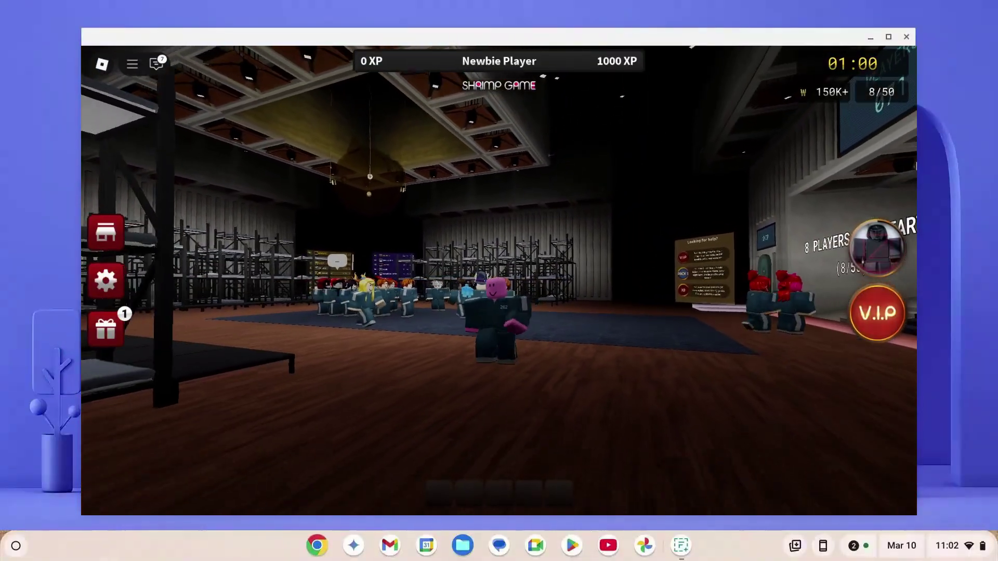
key(s)
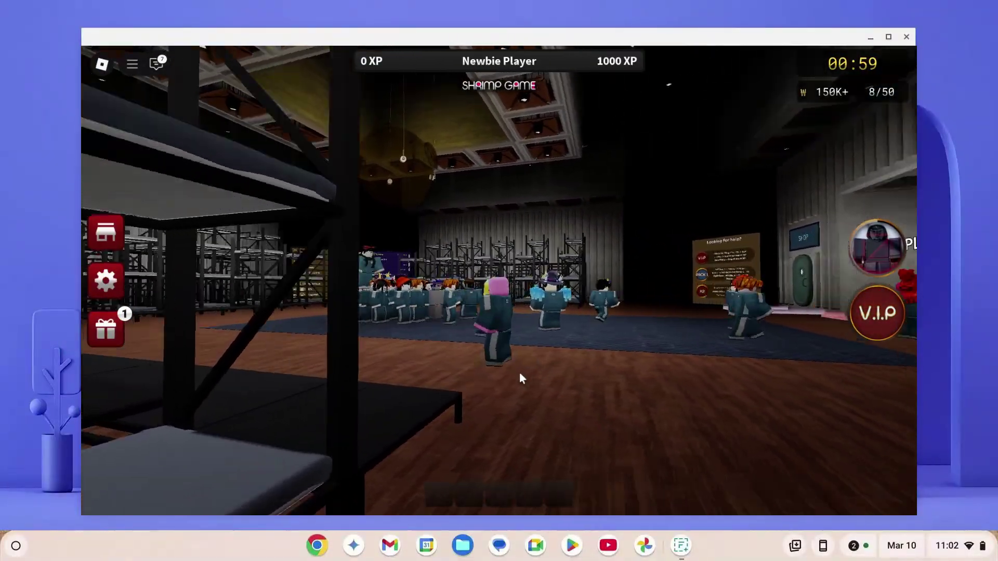